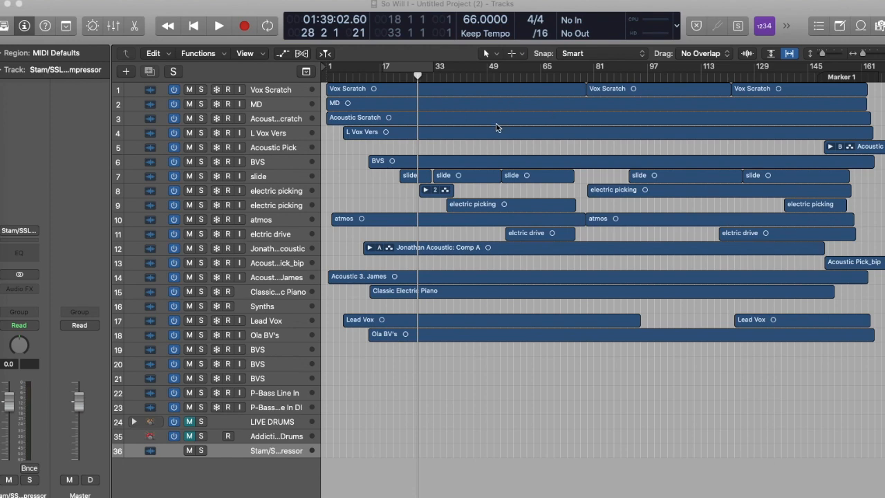
# - Look over the project's channel strips in the mixer, then return to the track arrangement
pyautogui.click(417, 8)
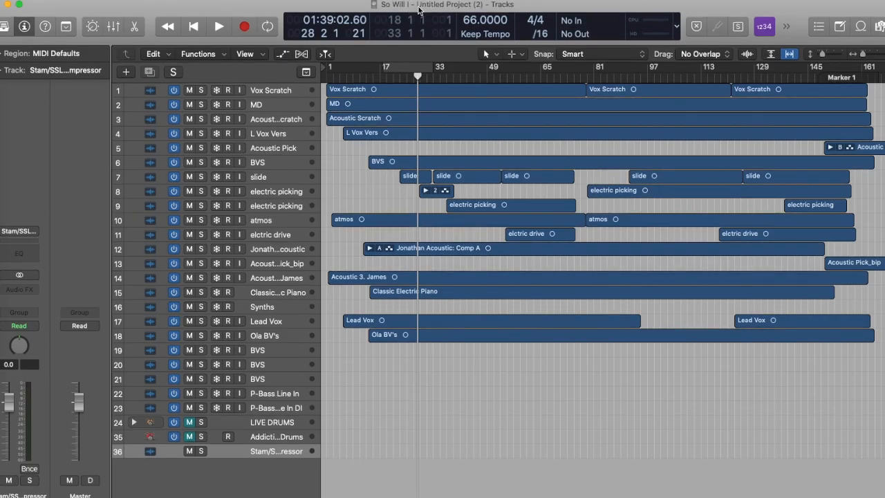
pyautogui.press('x')
pyautogui.hscroll(-5, 119, 478)
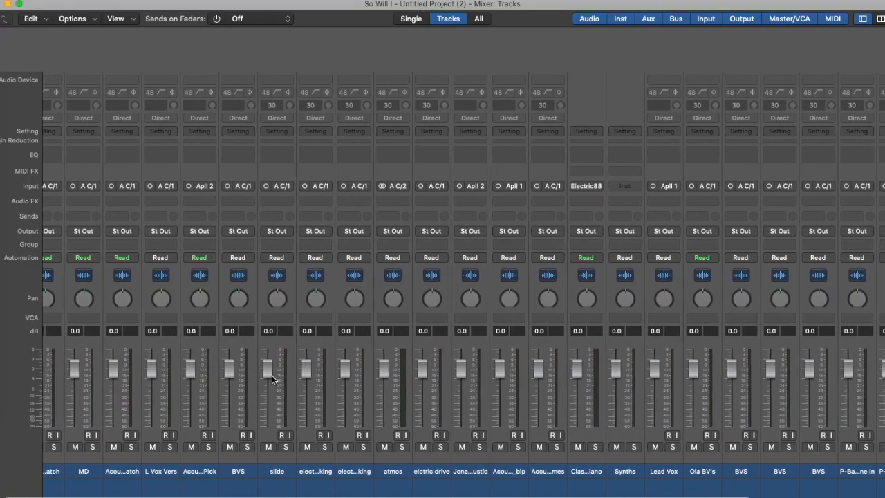
pyautogui.press('x')
# - Enlarge the track heights and review the recorded tracks to identify the unused guide recordings
pyautogui.moveTo(823, 58); pyautogui.dragTo(826, 56)
pyautogui.scroll(10, 583, 246)
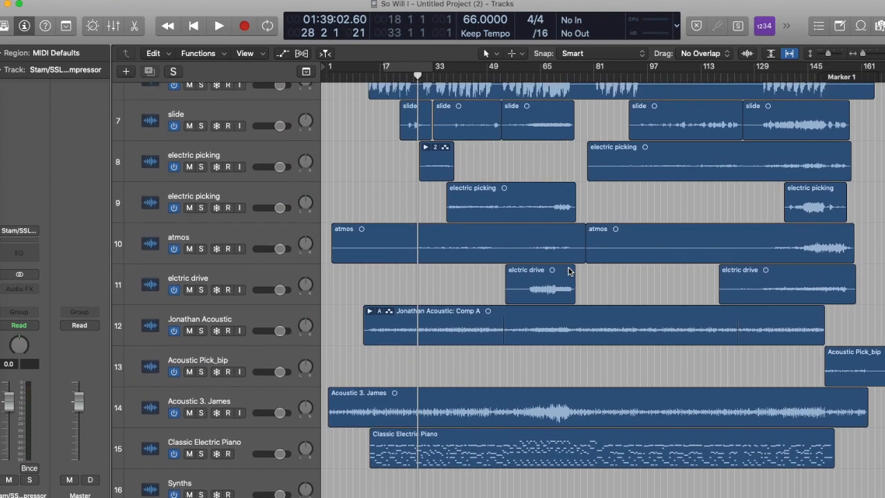
pyautogui.scroll(-2, 568, 268)
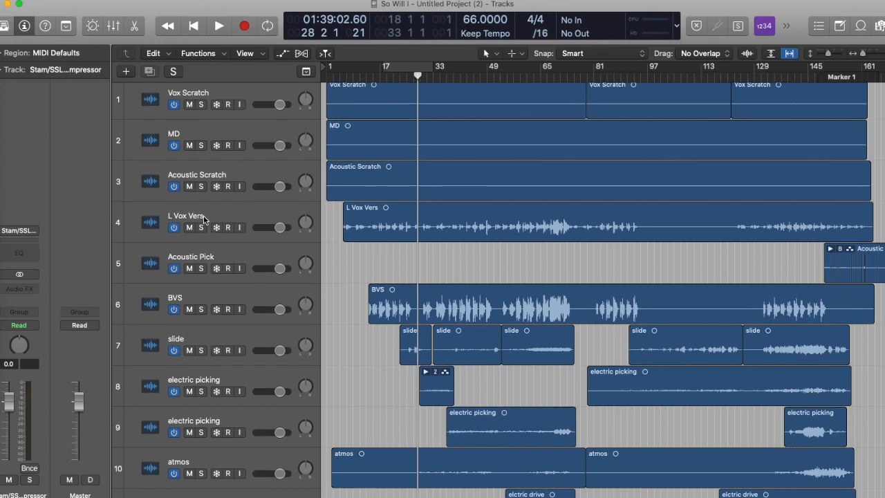
pyautogui.scroll(-1, 276, 228)
pyautogui.scroll(-3, 422, 239)
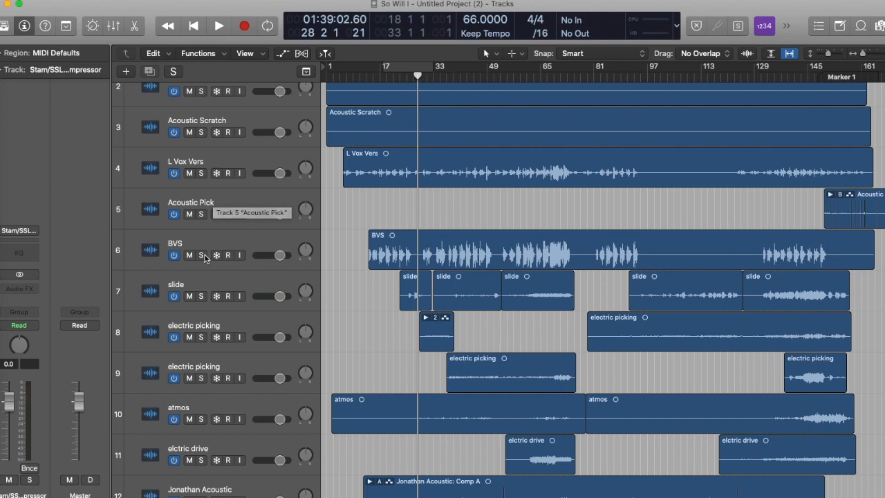
pyautogui.scroll(-1, 249, 259)
pyautogui.scroll(-2, 250, 258)
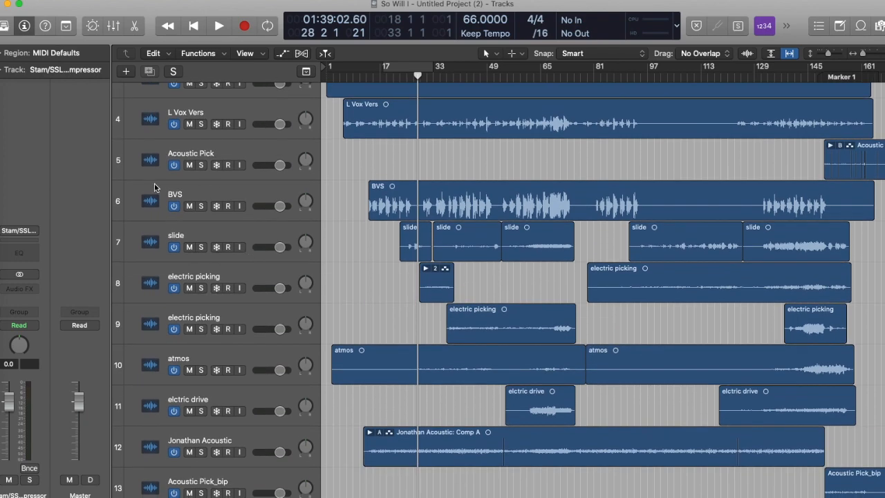
pyautogui.scroll(6, 238, 263)
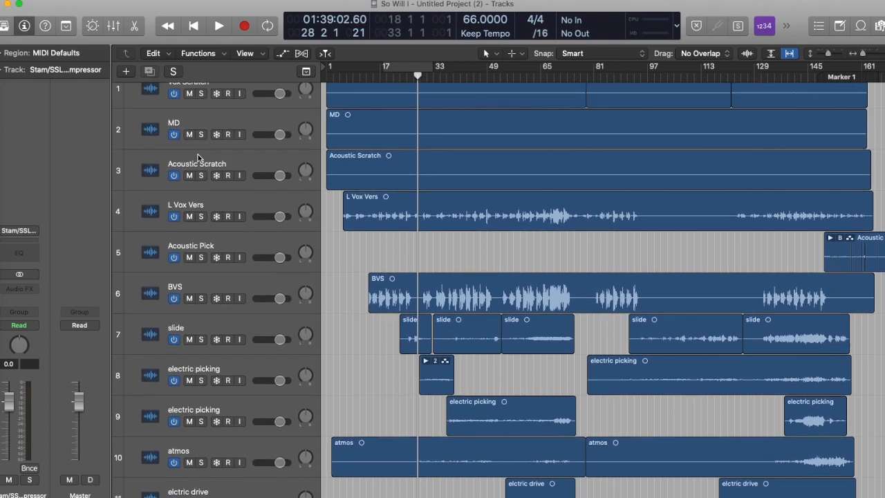
pyautogui.scroll(-4, 238, 263)
pyautogui.click(246, 261)
pyautogui.scroll(-3, 259, 257)
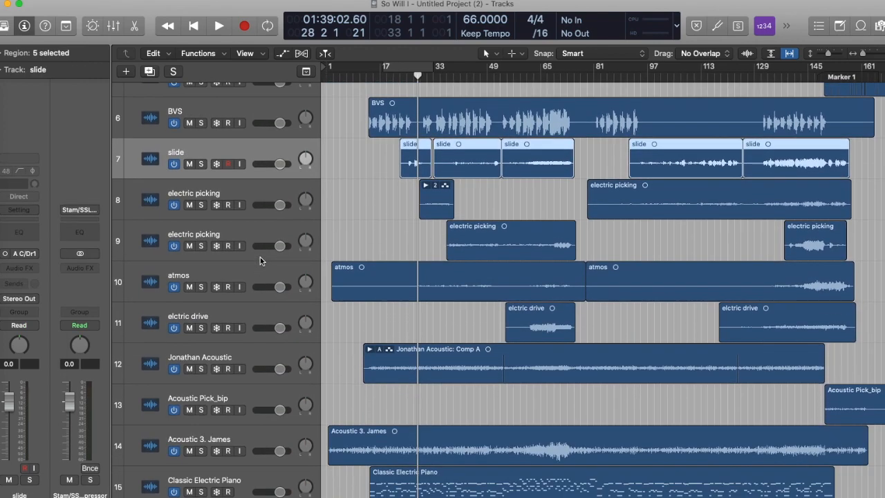
pyautogui.scroll(4, 255, 207)
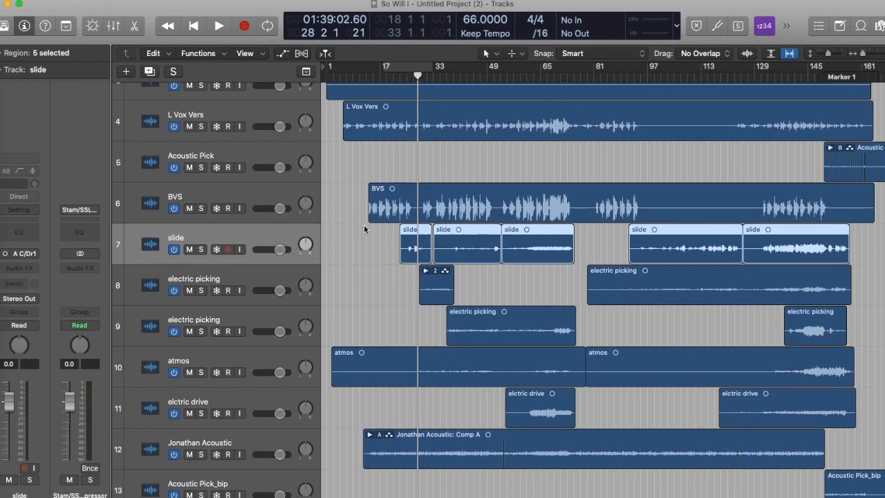
# - Group the six tracks from Vox Scratch to BVS into a Folder Stack and check its contents
pyautogui.click(255, 220)
pyautogui.scroll(3, 254, 216)
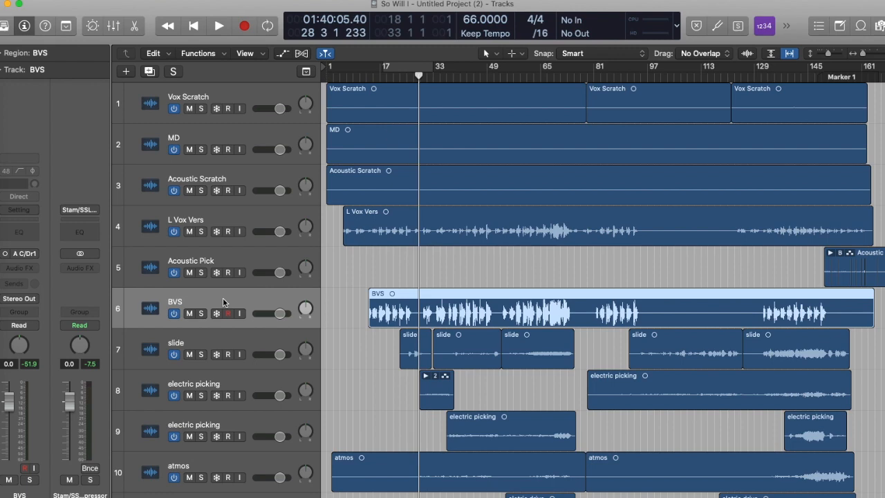
pyautogui.hotkey('shift', 'Up')
pyautogui.hotkey('shift', 'Up')
pyautogui.hotkey('shift', 'Up')
pyautogui.hotkey('shift', 'Up')
pyautogui.hotkey('shift', 'Up')
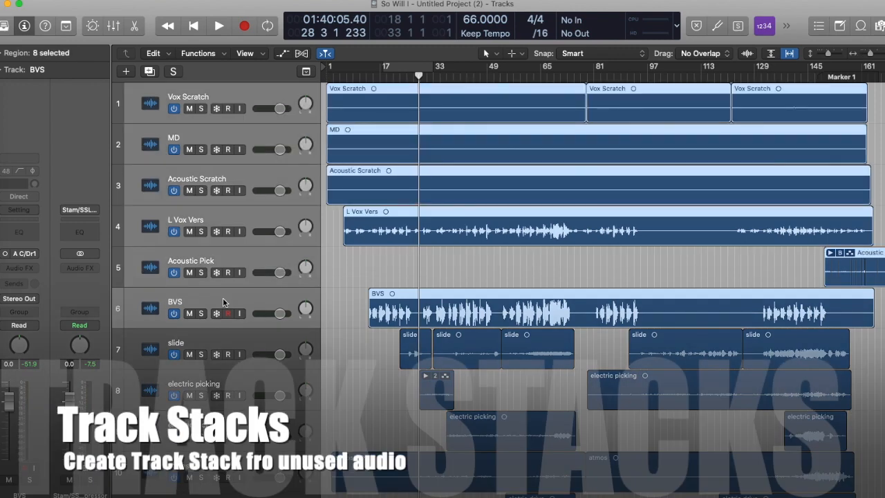
pyautogui.rightClick(251, 100)
pyautogui.click(311, 217)
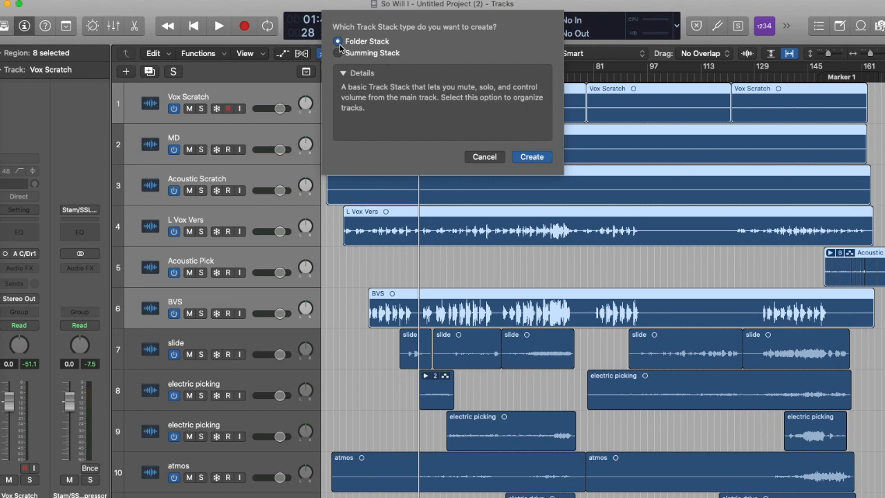
pyautogui.click(536, 157)
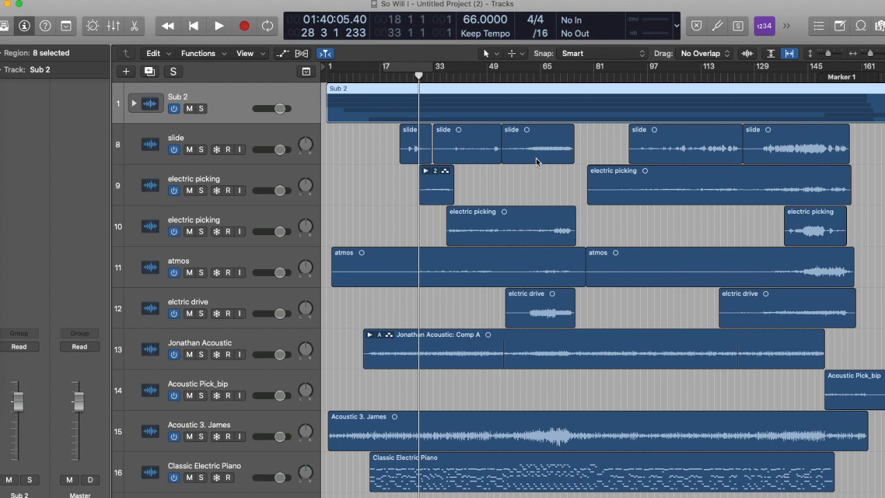
pyautogui.click(133, 104)
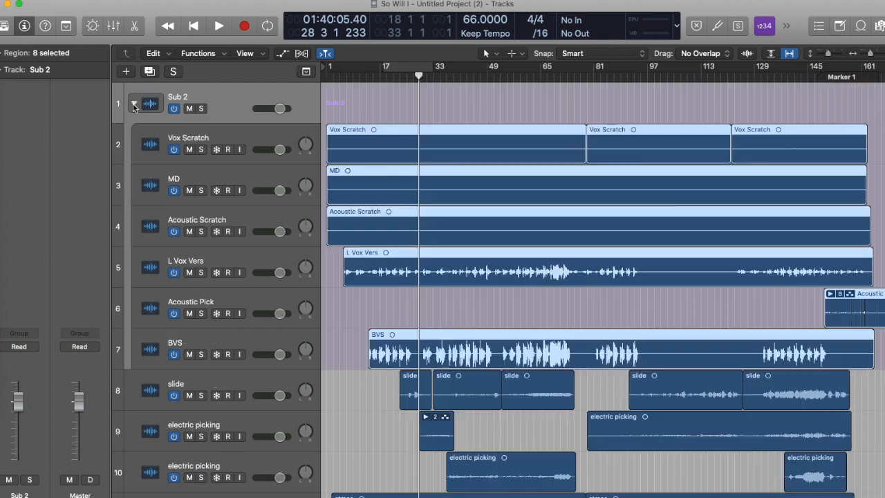
pyautogui.click(133, 104)
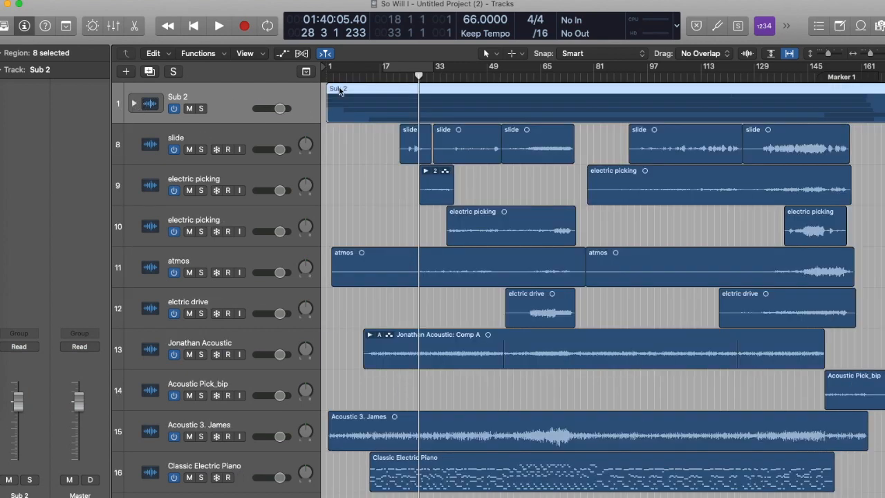
# - Rename the new folder stack as Old Guidance Tracks and mute it
pyautogui.doubleClick(178, 97)
pyautogui.write('Cld Guidance Tracks')
pyautogui.press('Return')
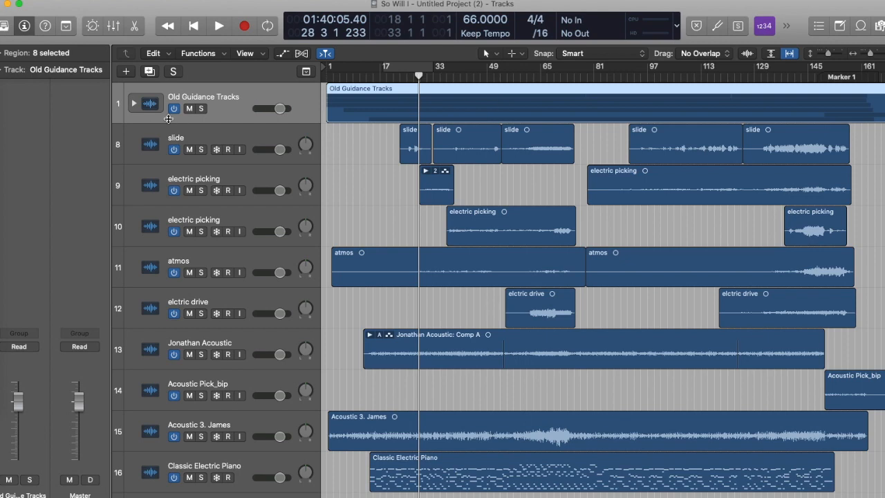
pyautogui.click(190, 109)
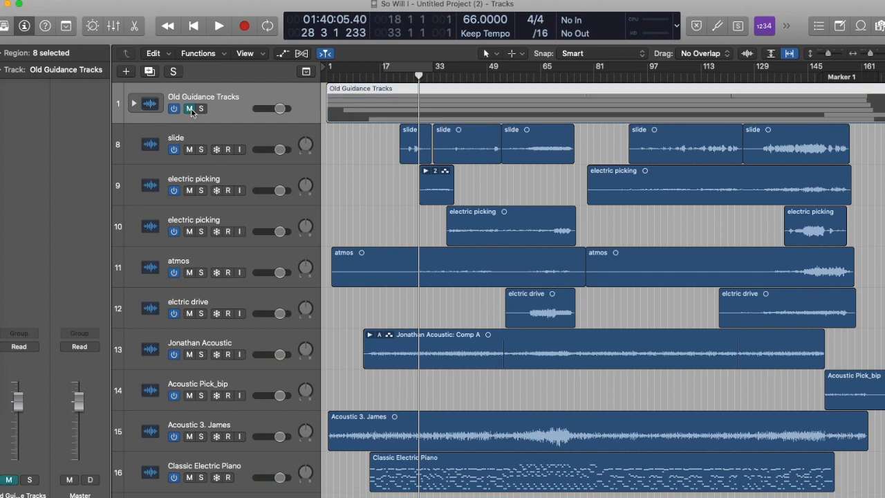
# - Colour the five mixer channels from slide to elctric drive bright green
pyautogui.scroll(10, 269, 376)
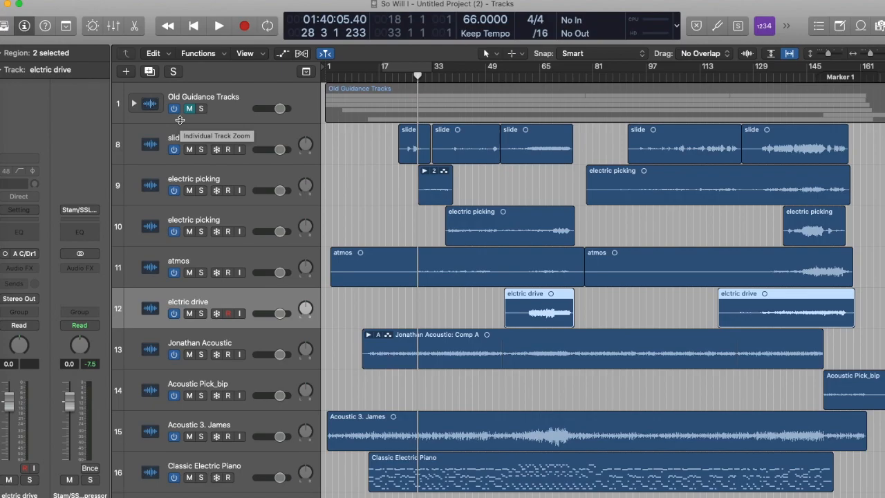
pyautogui.press('super+2')
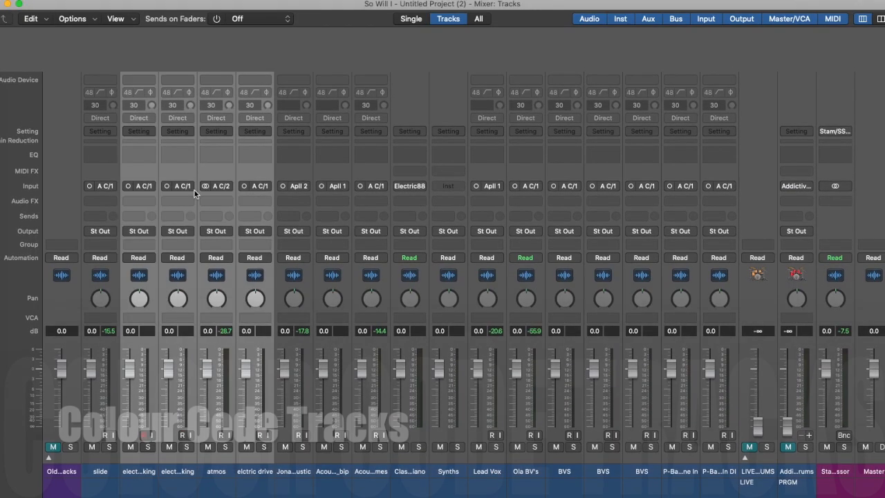
pyautogui.hotkey('alt', 'c')
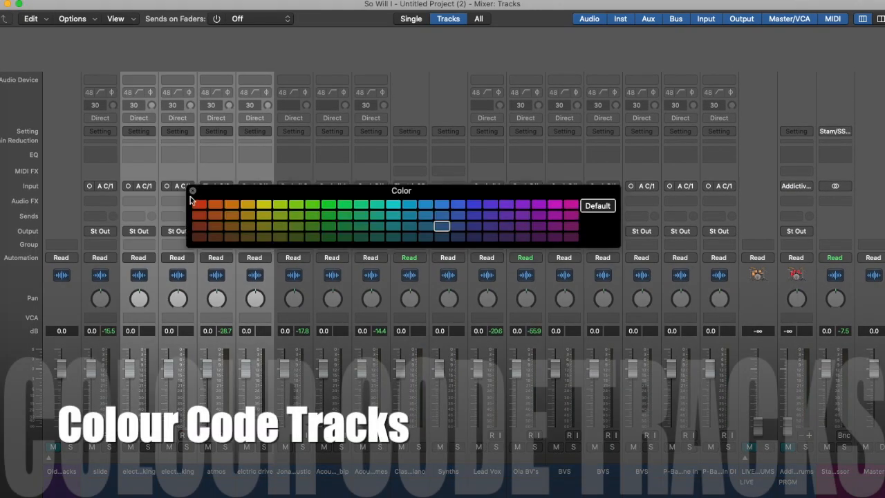
pyautogui.click(102, 460)
pyautogui.moveTo(100, 465); pyautogui.dragTo(243, 468)
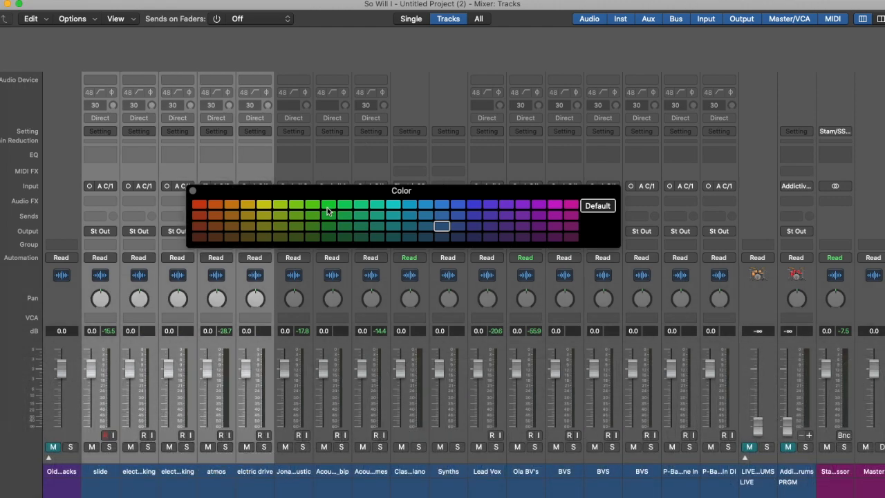
pyautogui.click(326, 216)
# - Colour the three acoustic guitar channels in the mixer dark green
pyautogui.moveTo(293, 462); pyautogui.dragTo(369, 466)
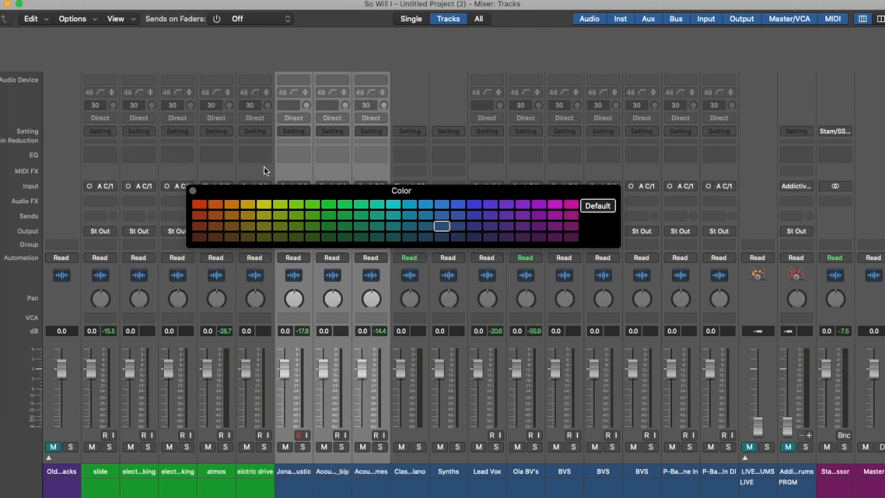
pyautogui.click(331, 228)
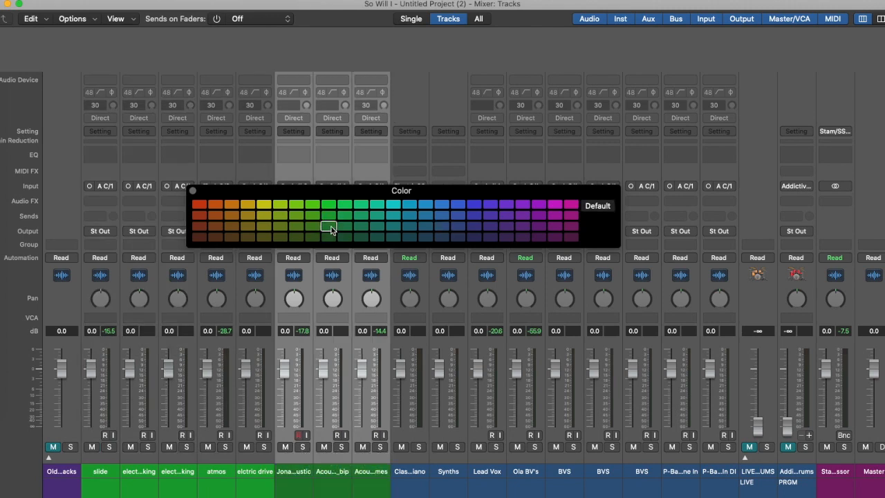
pyautogui.click(192, 190)
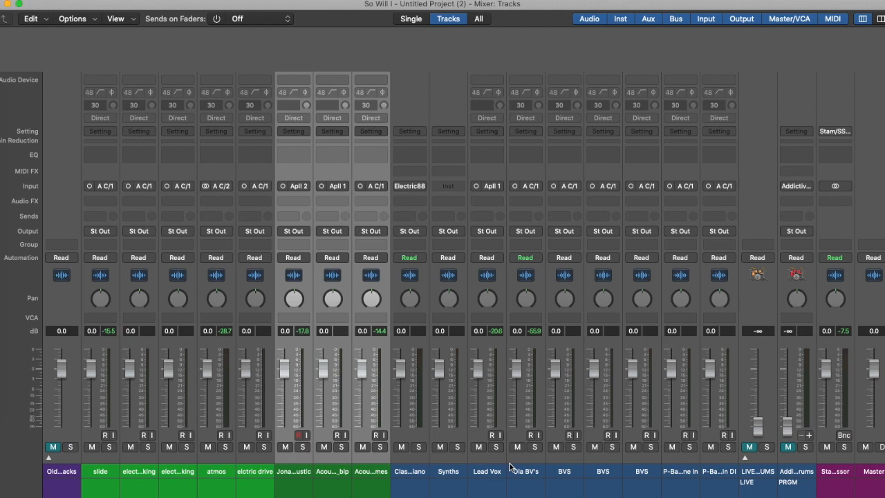
# - Colour the Classic Electric Piano and Synths channels purple
pyautogui.click(425, 466)
pyautogui.keyDown('shift'); pyautogui.click(432, 467); pyautogui.keyUp('shift')
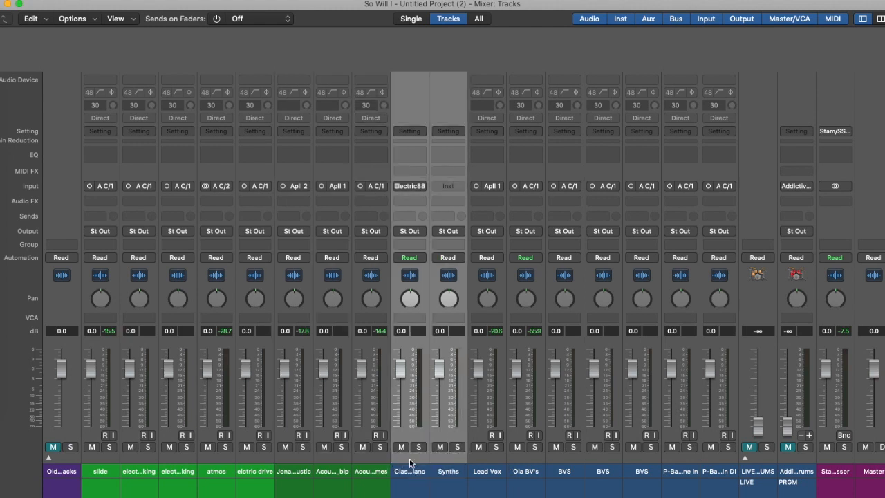
pyautogui.hotkey('alt', 'c')
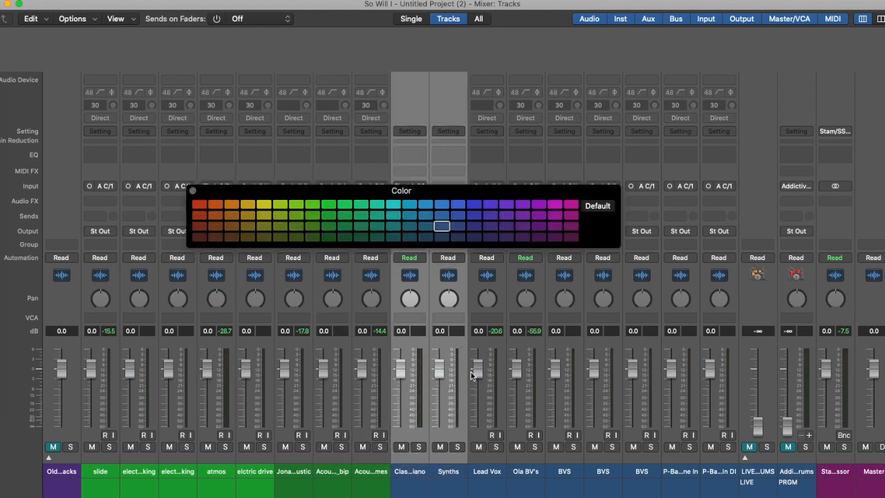
pyautogui.click(522, 205)
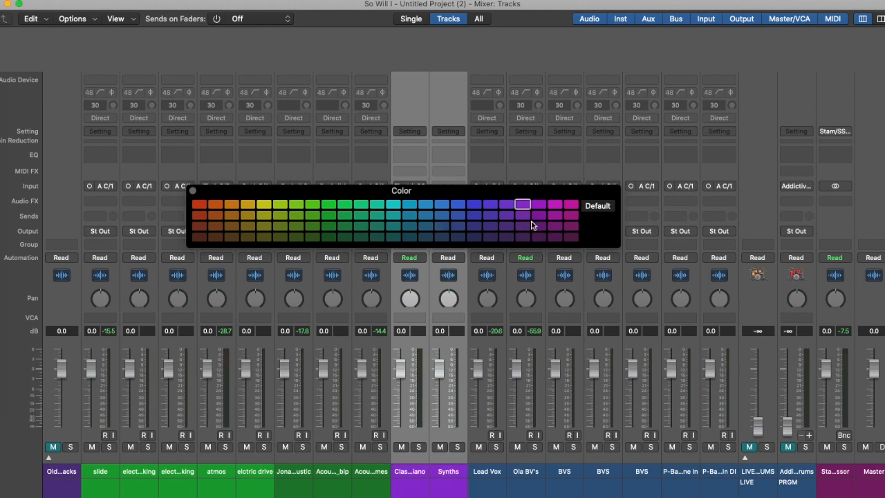
pyautogui.click(193, 190)
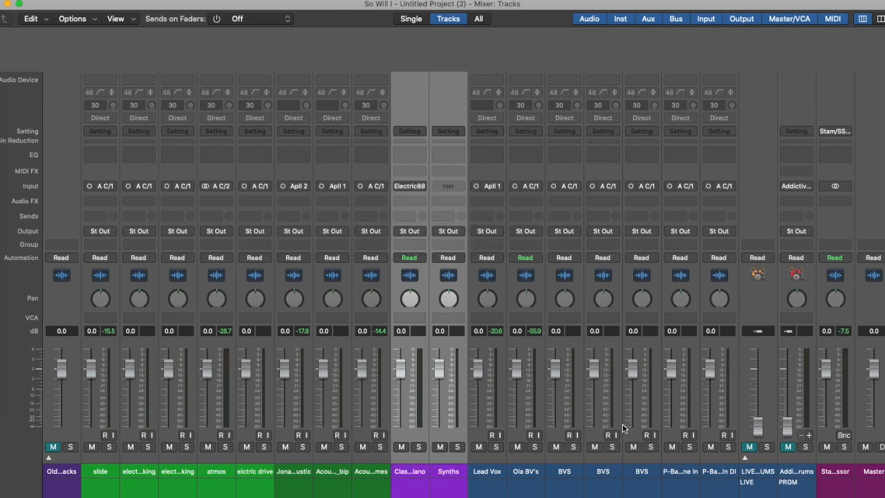
# - Colour the four backing vocal channels after Lead Vox light blue
pyautogui.click(487, 469)
pyautogui.click(523, 460)
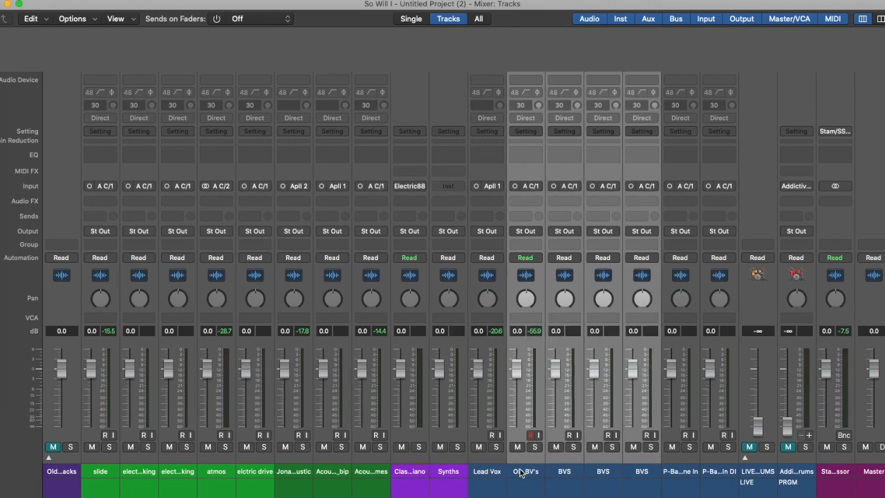
pyautogui.hotkey('alt', 'c')
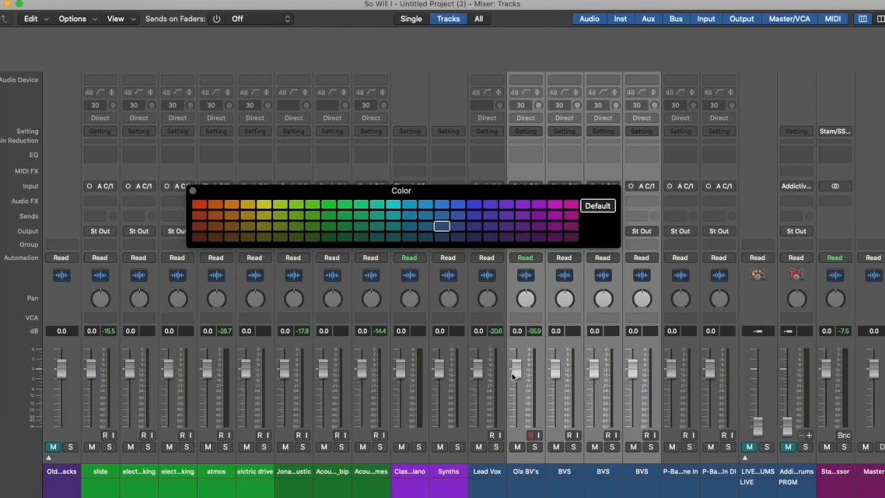
pyautogui.click(410, 206)
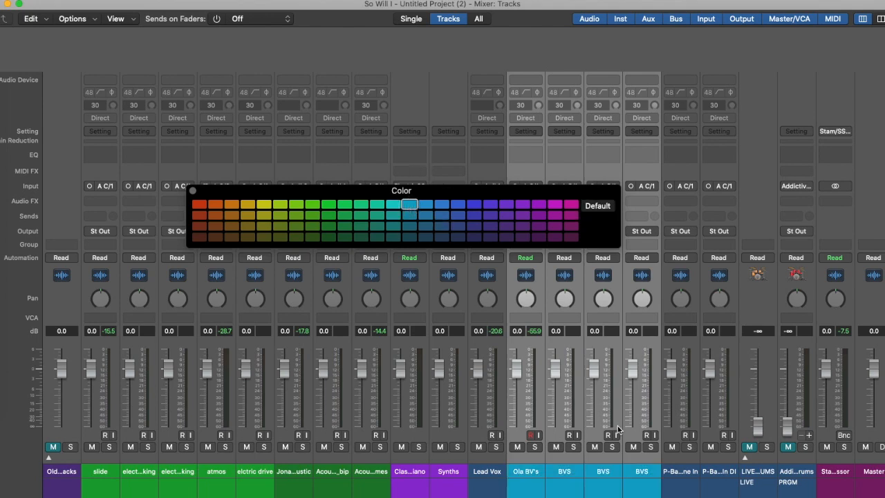
pyautogui.click(193, 193)
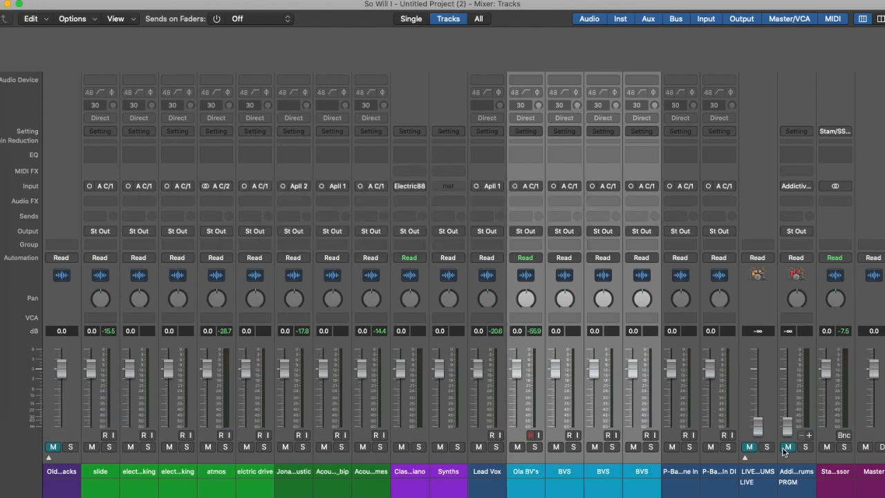
# - Colour the two P-Bass channels, Line In and Line In DI, dark red
pyautogui.click(696, 467)
pyautogui.keyDown('shift'); pyautogui.click(701, 468); pyautogui.keyUp('shift')
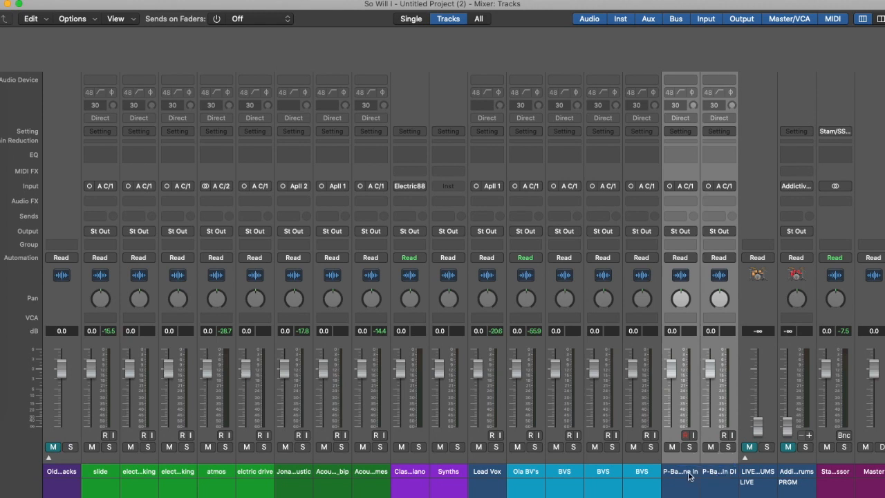
pyautogui.hotkey('alt', 'c')
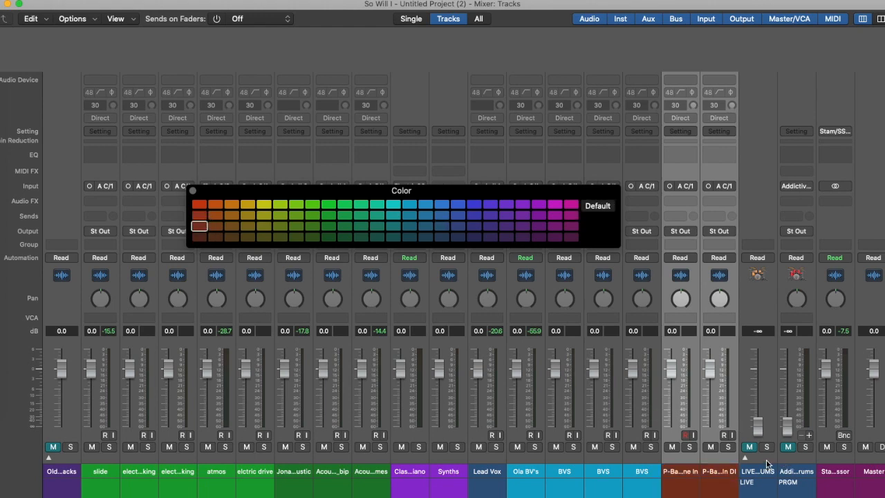
# - Colour the LIVE DRUMS stack and the Addictive Drums channel bright red, collapse the stack and put away the colour palette
pyautogui.click(787, 465)
pyautogui.keyDown('shift'); pyautogui.click(786, 464); pyautogui.keyUp('shift')
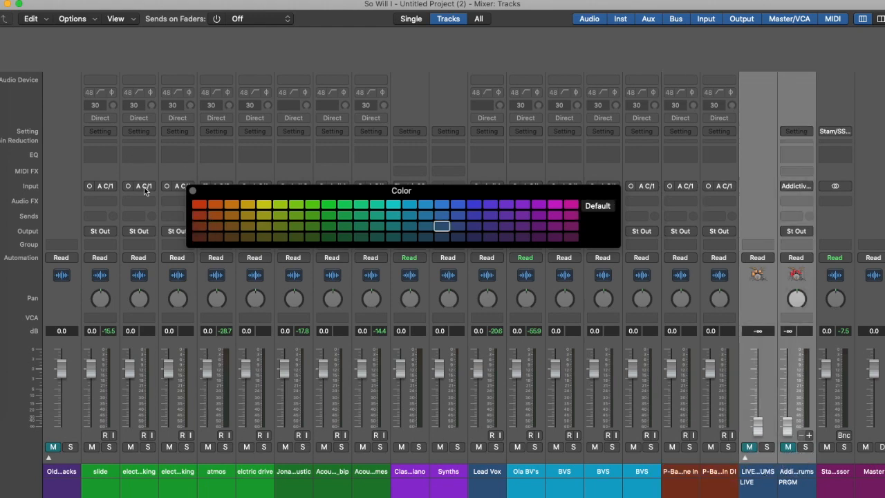
pyautogui.click(197, 207)
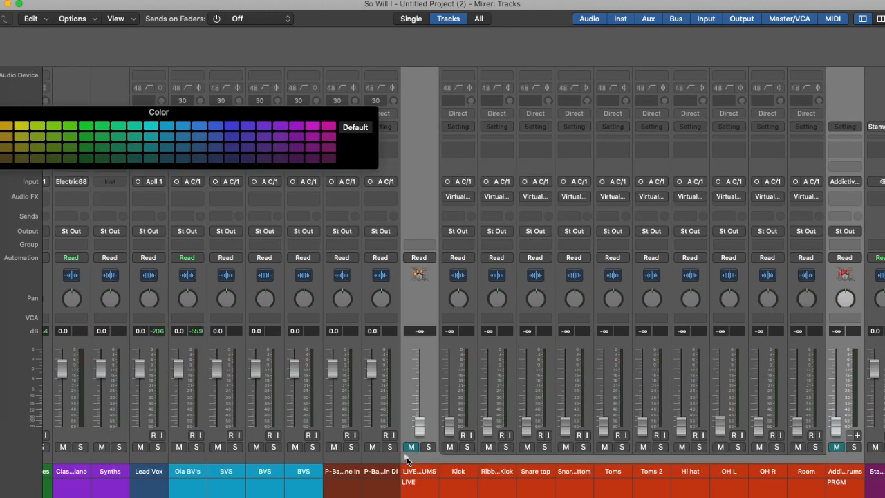
pyautogui.click(406, 458)
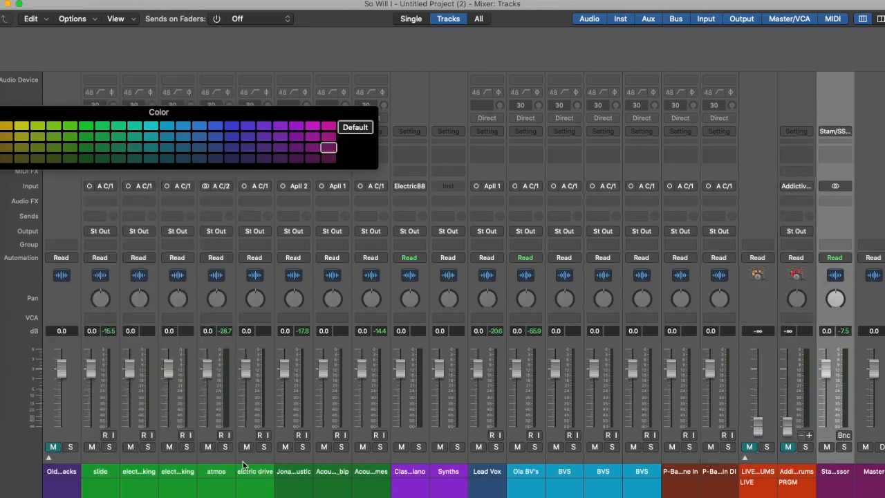
pyautogui.click(252, 111)
pyautogui.moveTo(252, 110); pyautogui.dragTo(542, 79)
pyautogui.click(241, 79)
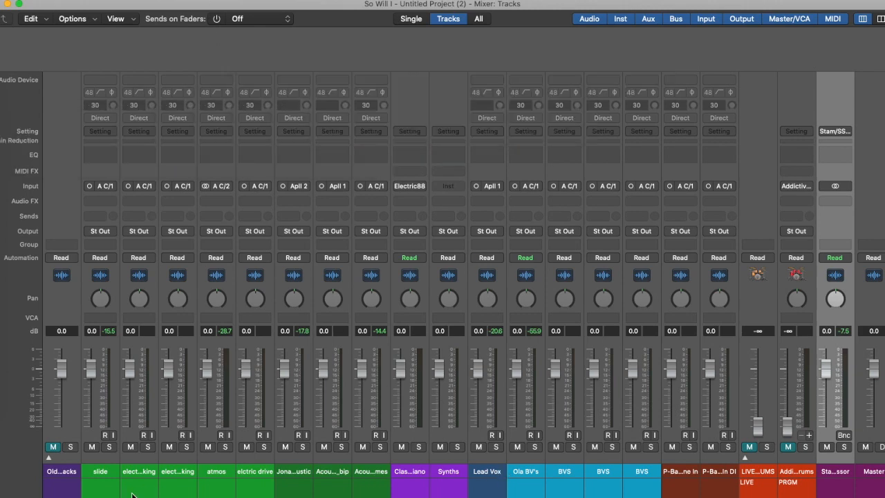
# - Hide the Group component on the mixer channel strips and show it again
pyautogui.rightClick(219, 456)
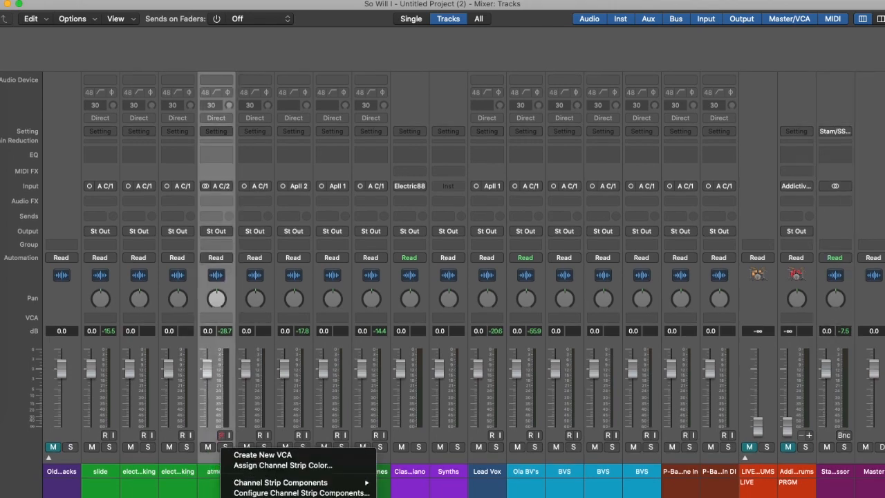
pyautogui.moveTo(291, 484)
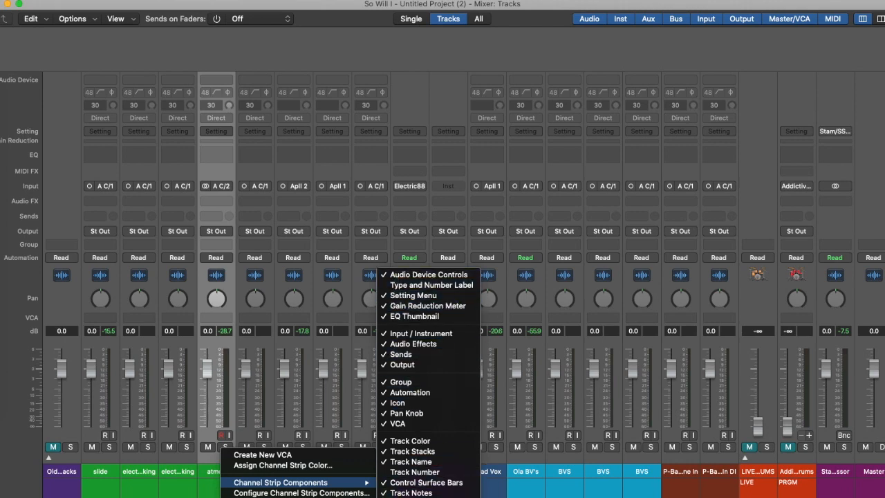
pyautogui.click(401, 382)
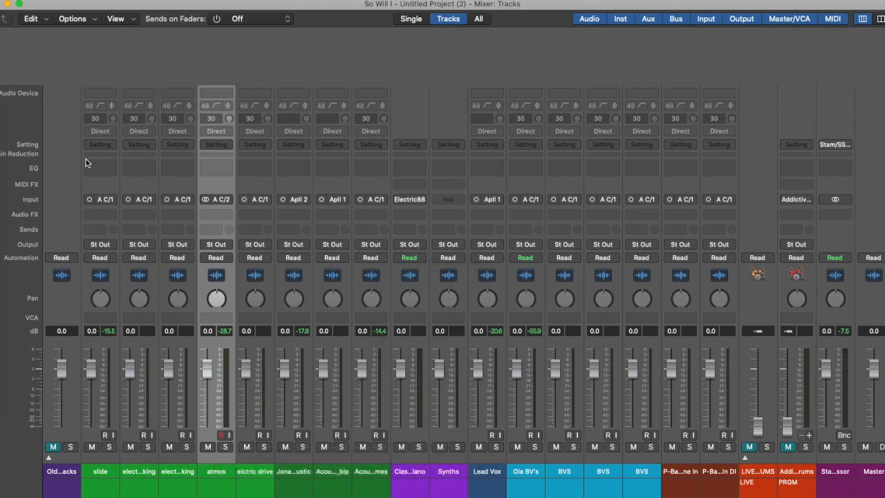
pyautogui.rightClick(254, 450)
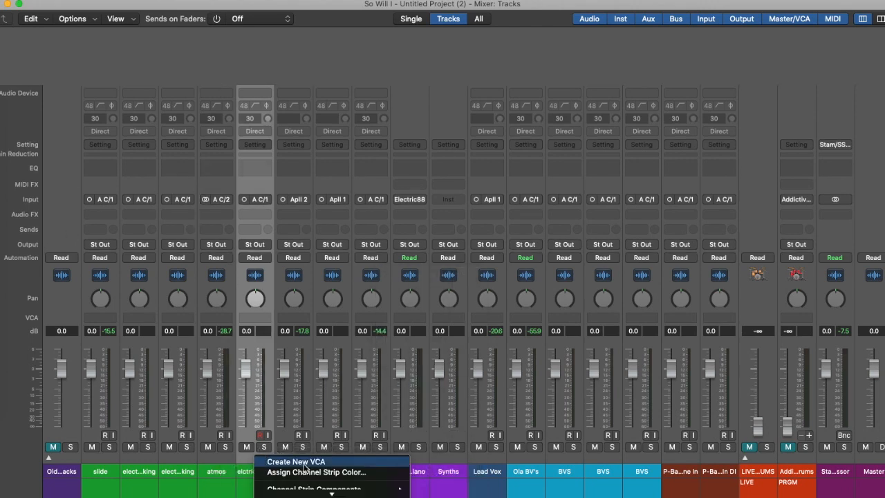
pyautogui.moveTo(332, 482)
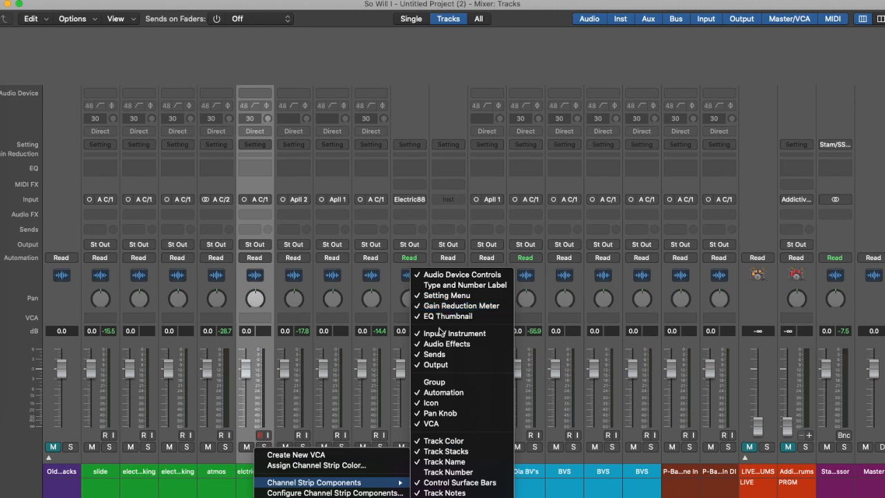
pyautogui.click(436, 381)
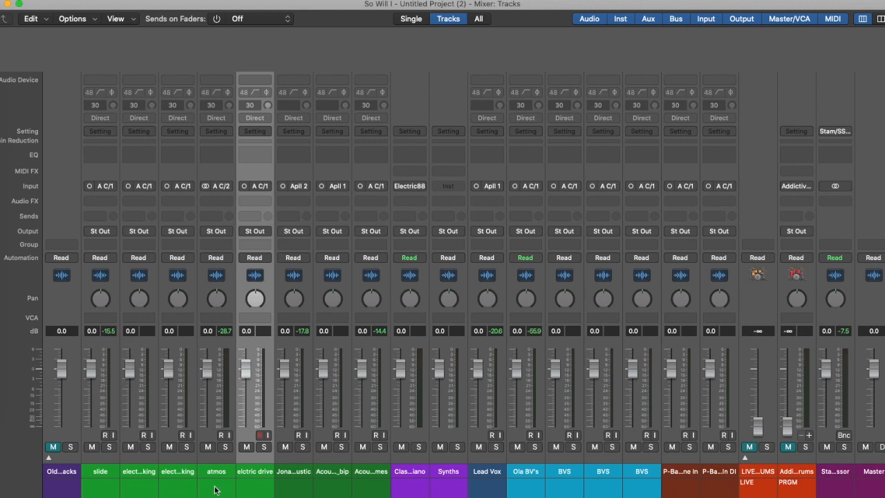
# - Show the Track Number component on the mixer channel strips and hide it again
pyautogui.rightClick(254, 456)
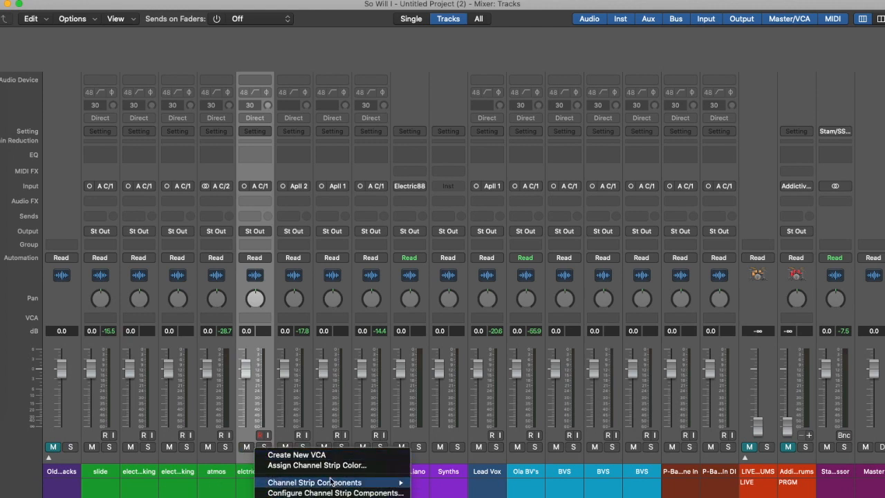
pyautogui.moveTo(331, 482)
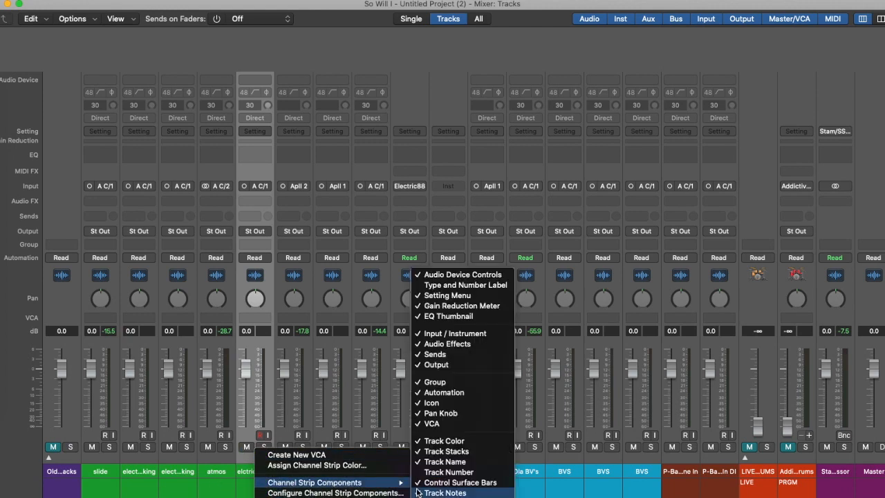
pyautogui.click(449, 472)
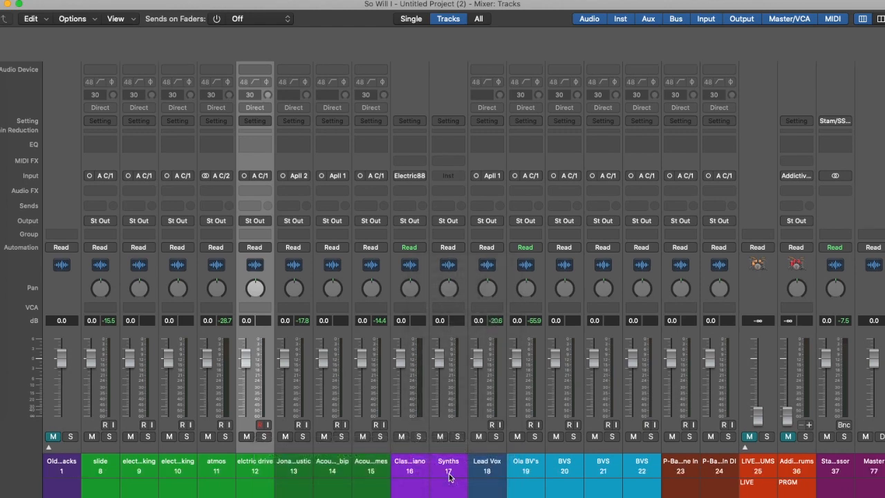
pyautogui.rightClick(291, 448)
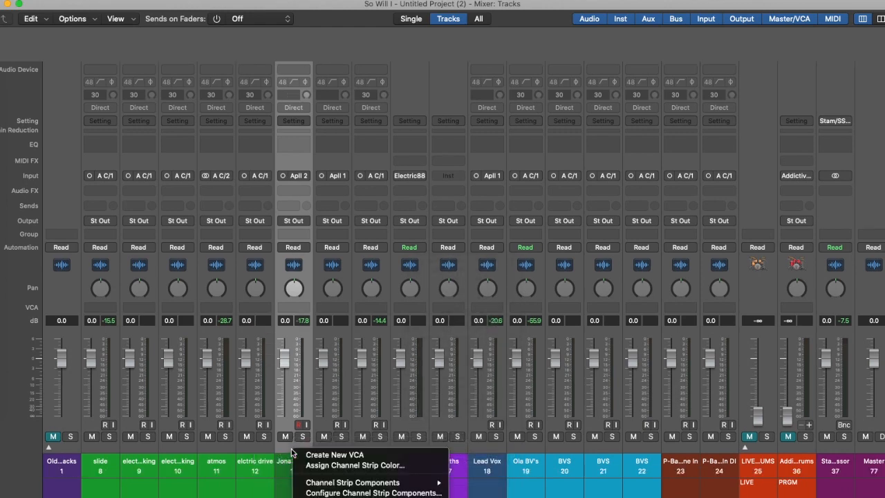
pyautogui.moveTo(348, 482)
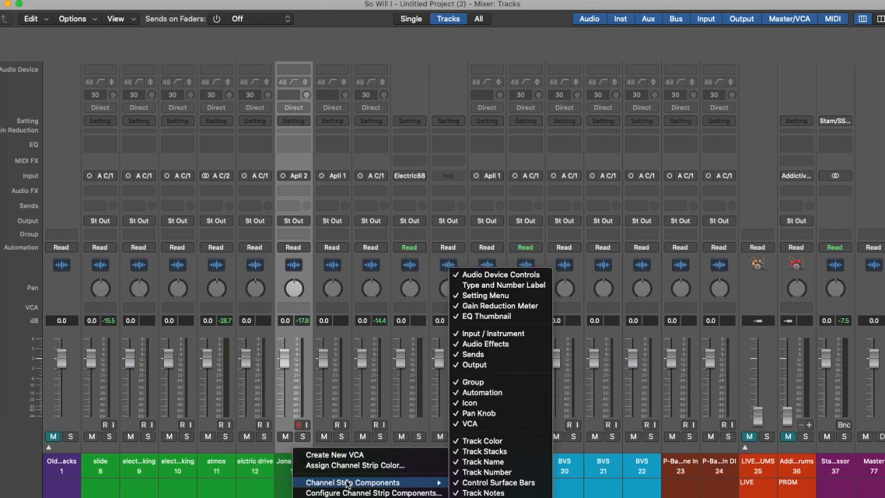
pyautogui.click(475, 472)
# - Enter Telecaster as the track note of the slide channel
pyautogui.rightClick(332, 449)
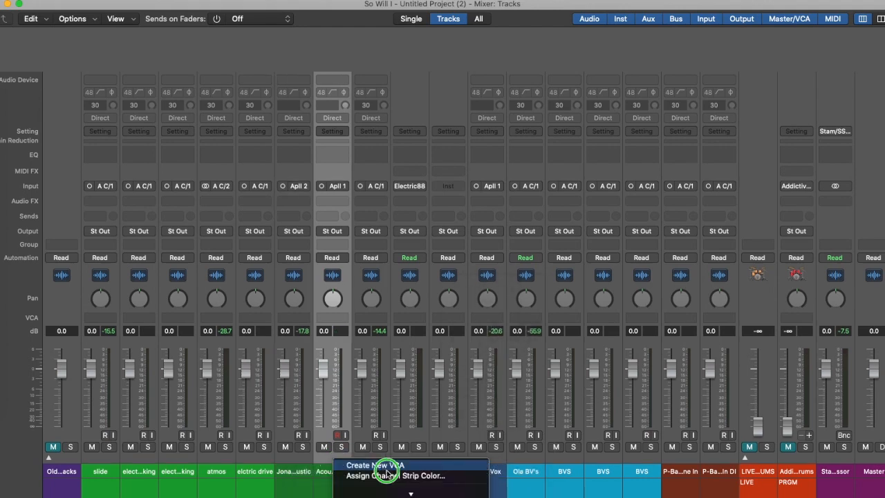
pyautogui.moveTo(417, 487)
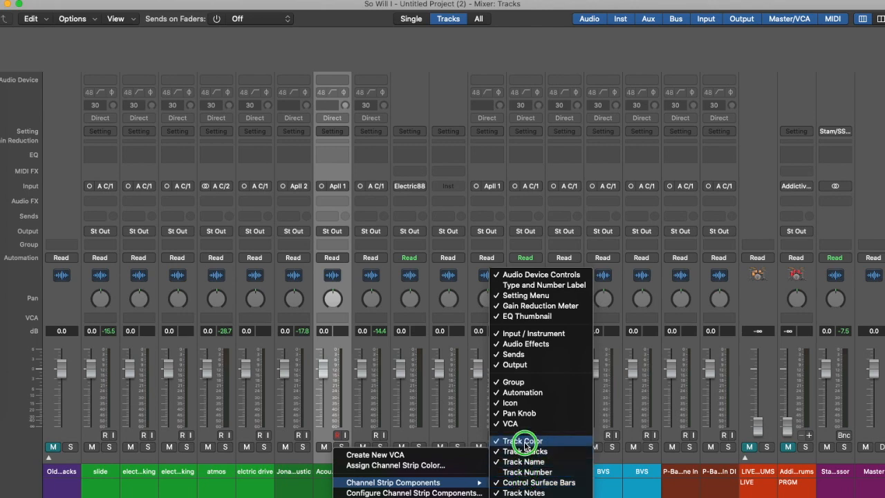
pyautogui.click(172, 456)
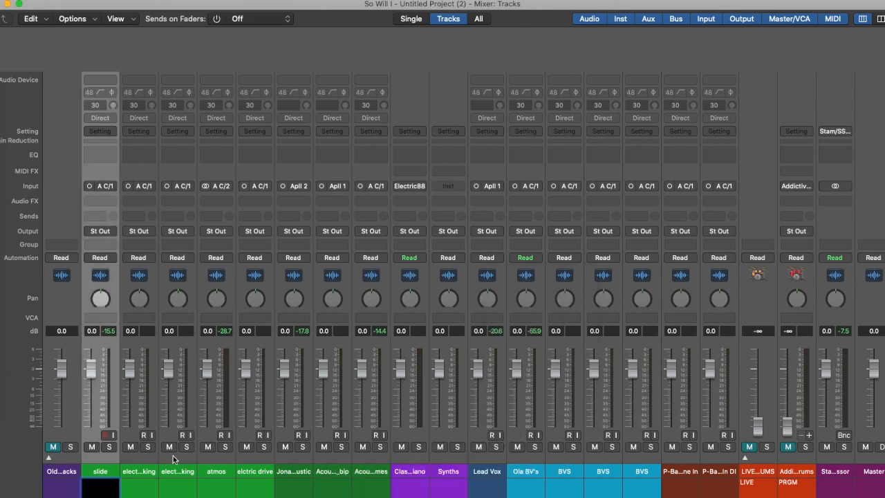
pyautogui.click(143, 458)
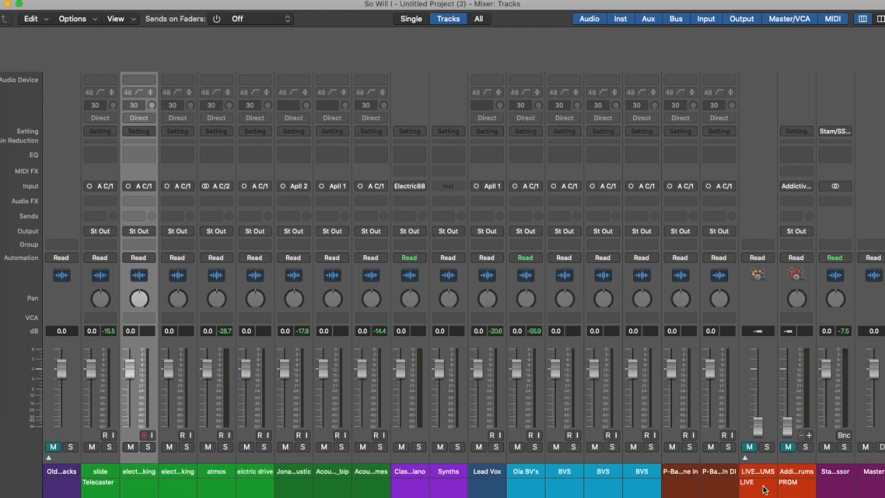
# - Select all the regions in the Tracks window and colour them by their track colour
pyautogui.press('super+2')
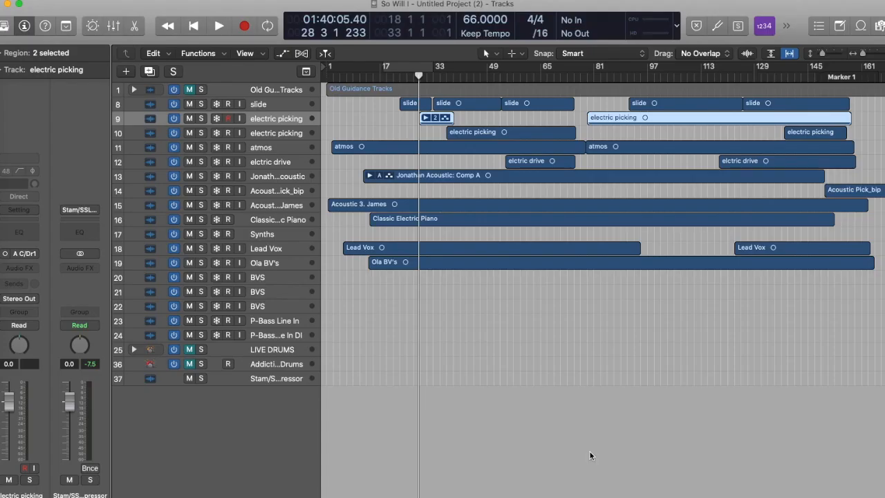
pyautogui.hscroll(1, 536, 401)
pyautogui.hscroll(-1, 481, 358)
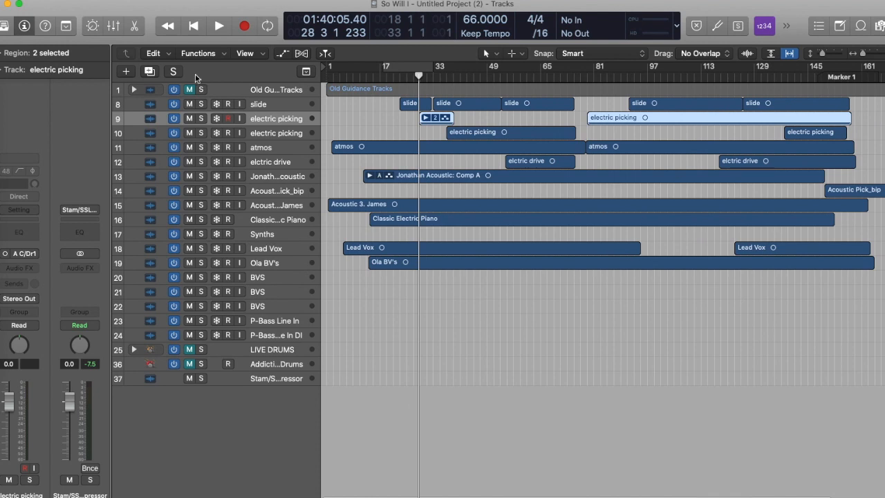
pyautogui.moveTo(862, 305); pyautogui.dragTo(335, 84)
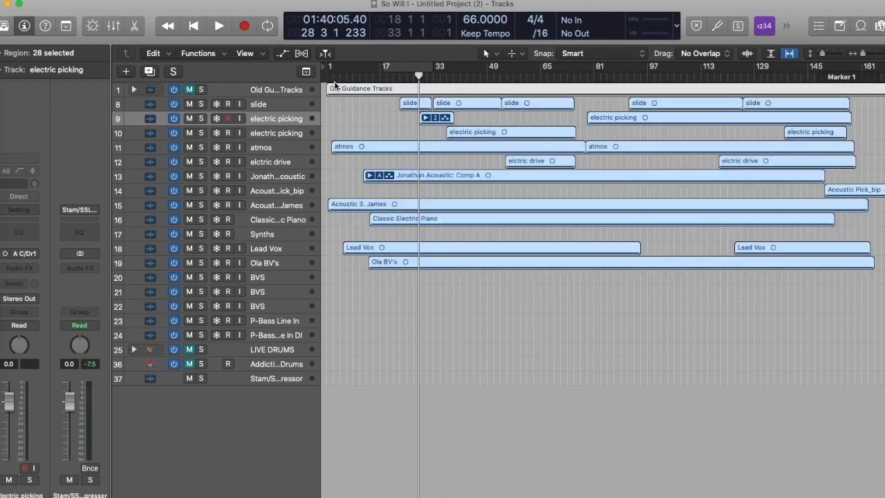
pyautogui.click(223, 55)
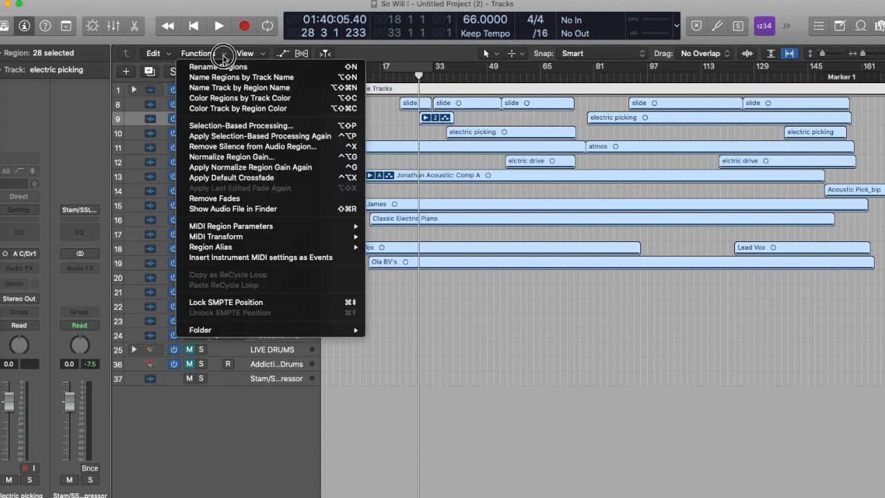
pyautogui.click(240, 97)
pyautogui.click(461, 337)
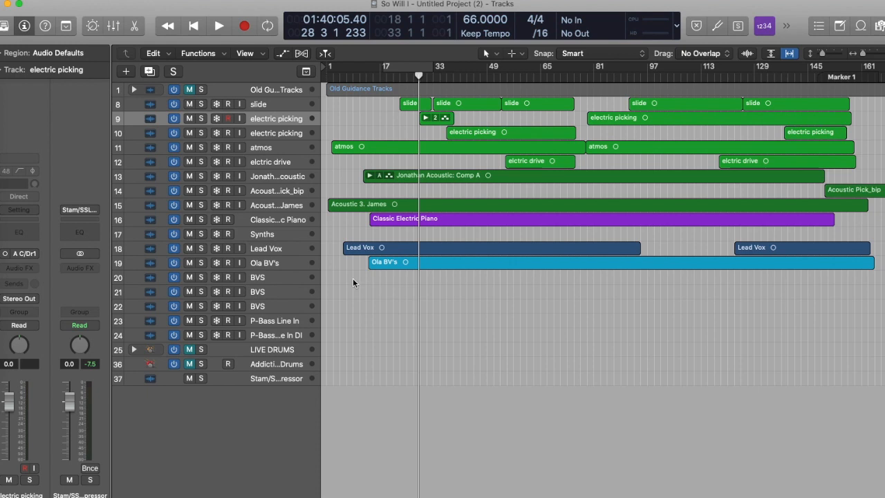
# - Give the slide track the yellow tweed amplifier icon from the Guitar category
pyautogui.click(271, 108)
pyautogui.click(3, 71)
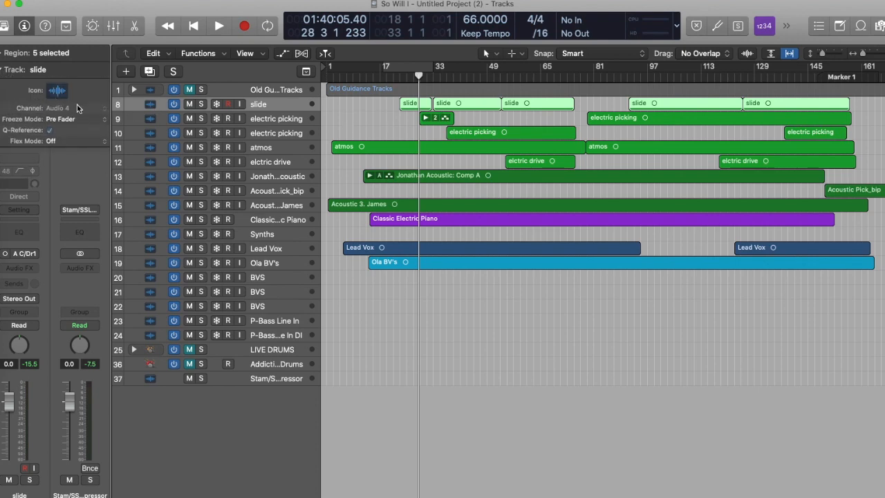
pyautogui.click(63, 96)
pyautogui.click(105, 87)
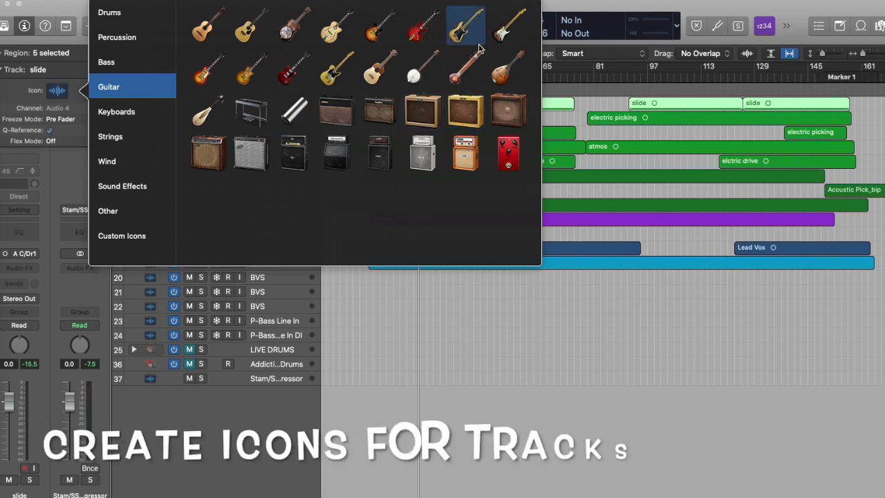
pyautogui.click(451, 119)
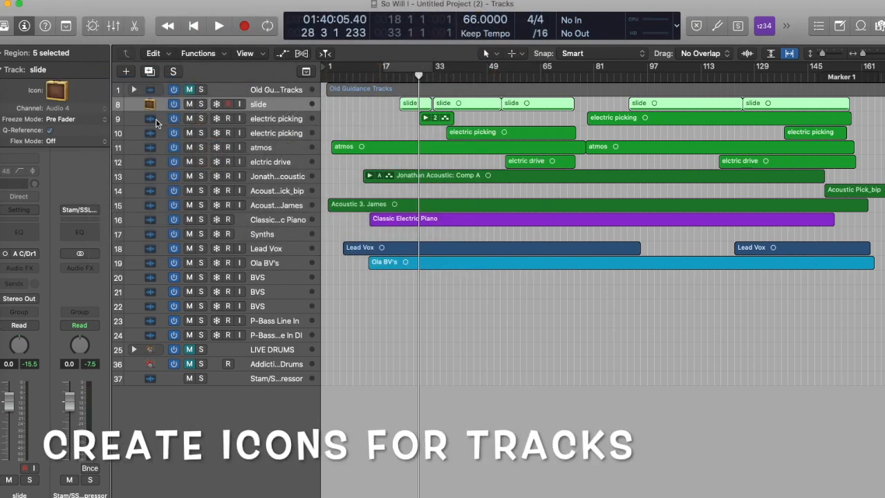
# - Assign the same yellow guitar amplifier icon to the first electric picking track, track 9
pyautogui.press('Down')
pyautogui.click(57, 90)
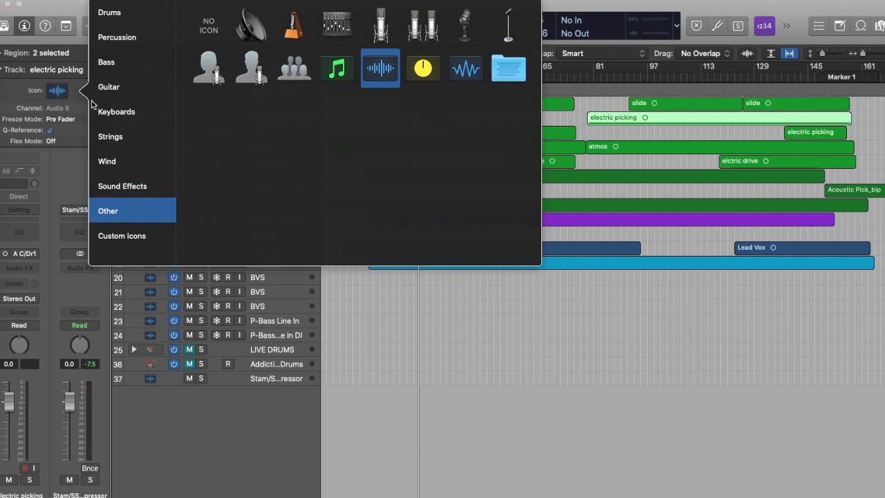
pyautogui.click(116, 88)
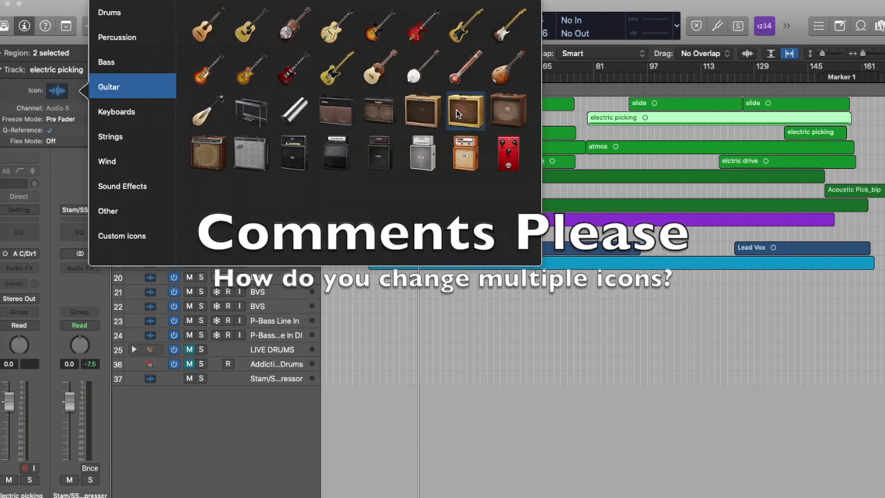
pyautogui.click(456, 110)
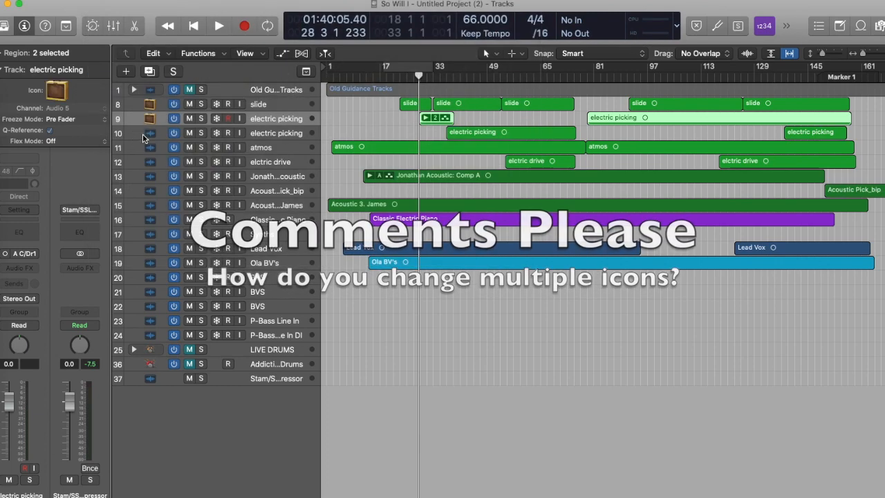
# - Set the second electric picking track, track 10, to the same yellow guitar amplifier icon
pyautogui.press('Down')
pyautogui.click(57, 90)
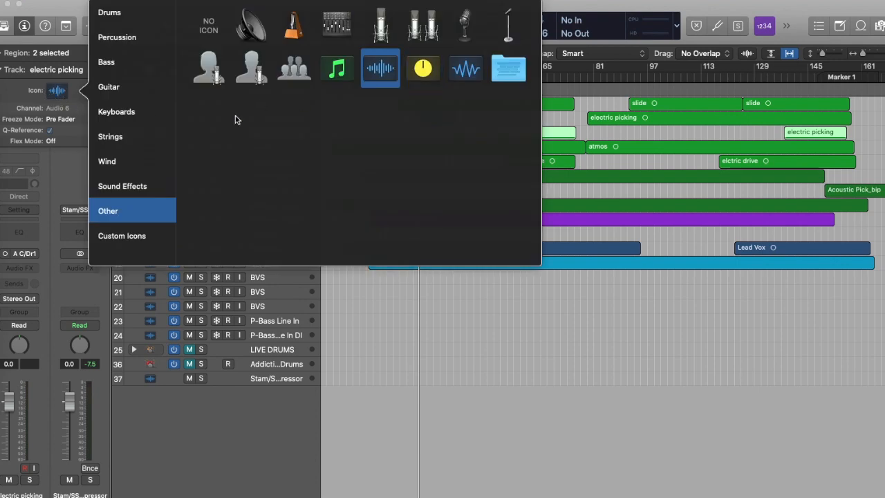
pyautogui.click(112, 88)
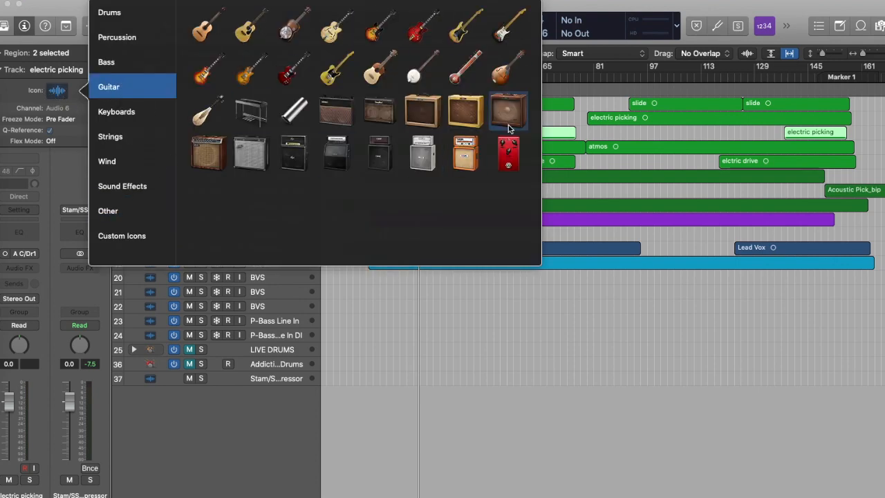
pyautogui.click(477, 108)
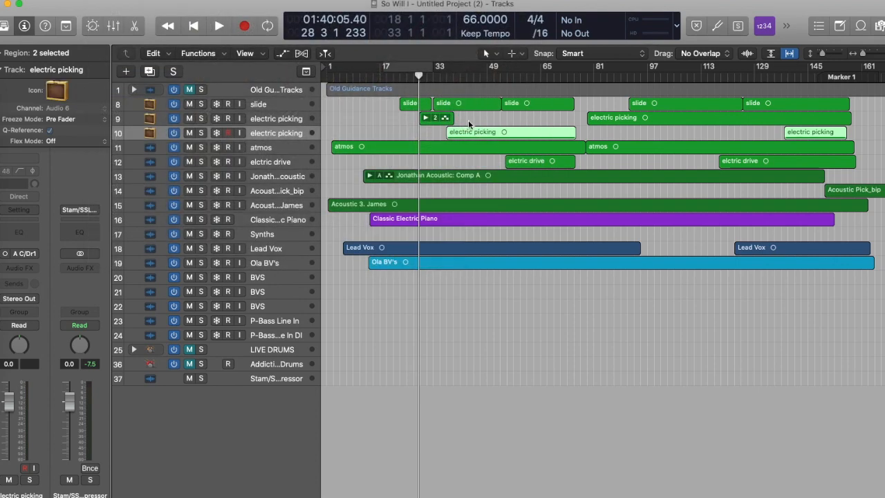
# - Try to apply the yellow guitar amplifier icon to the slide, electric picking and atmos tracks together
pyautogui.click(144, 149)
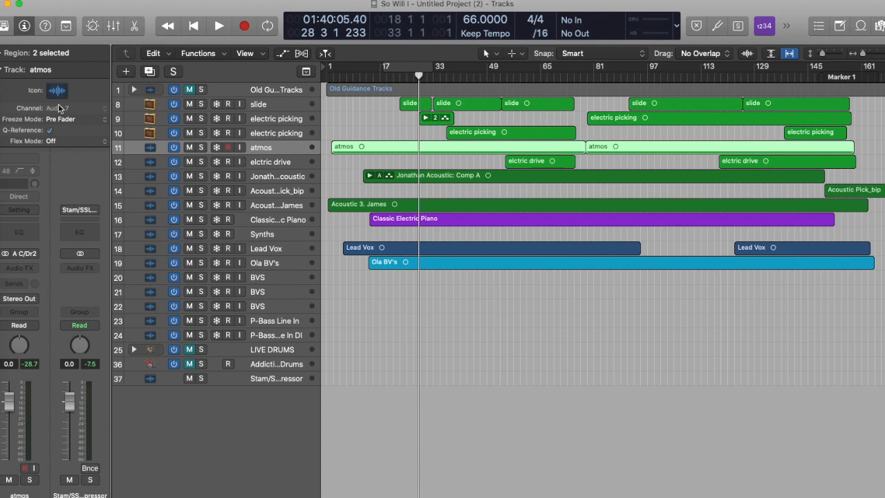
pyautogui.click(140, 105)
pyautogui.hotkey('shift', 'Down')
pyautogui.hotkey('shift', 'Down')
pyautogui.hotkey('shift', 'Down')
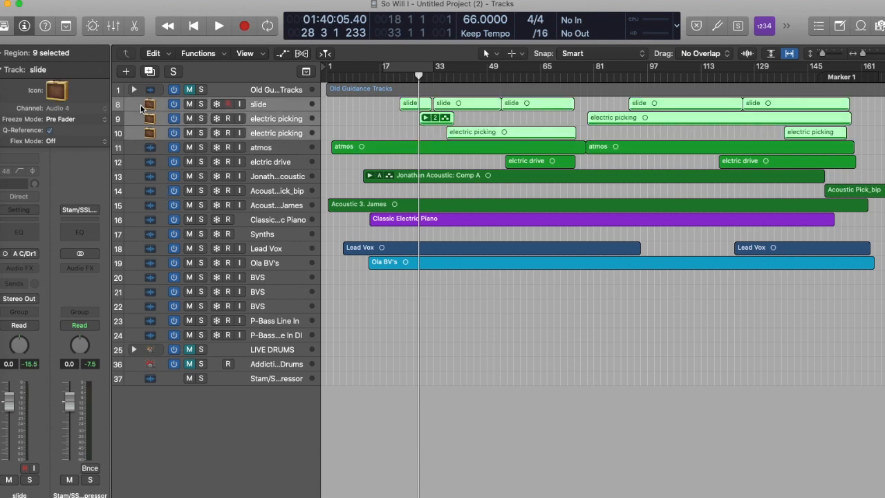
pyautogui.click(56, 93)
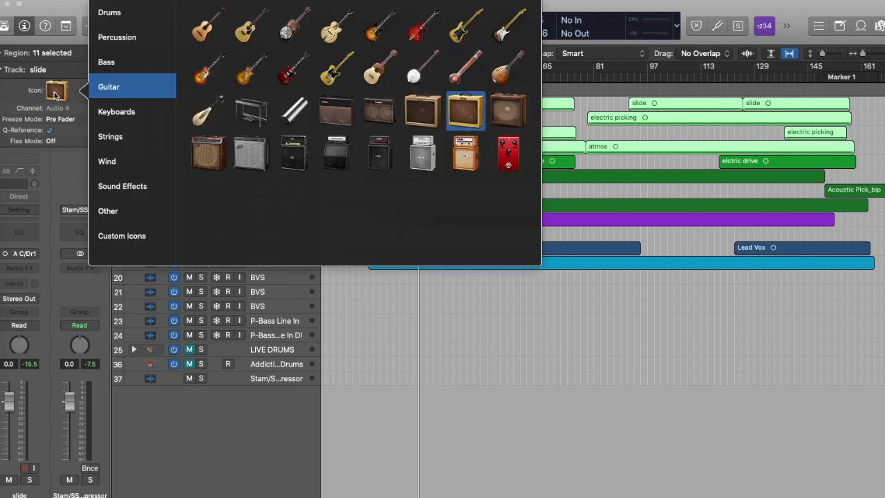
pyautogui.click(463, 114)
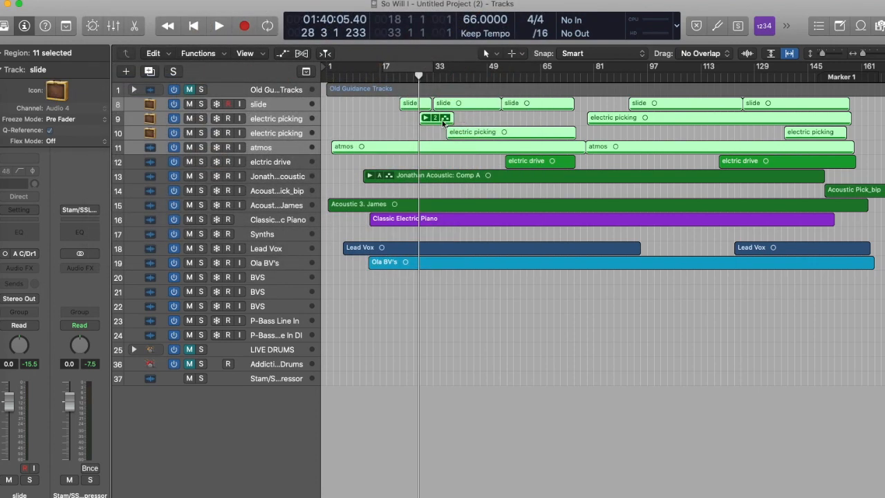
# - Give the elctric drive and atmos tracks the same yellow guitar amplifier icon from the Guitar category
pyautogui.click(150, 162)
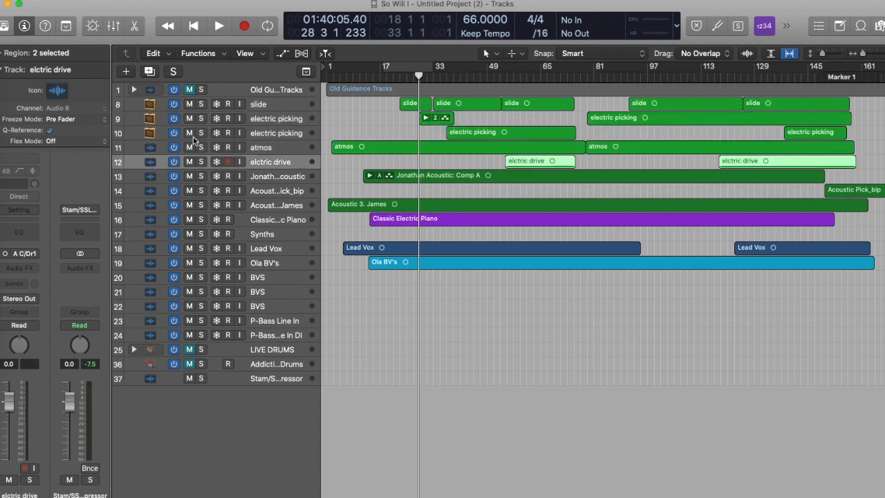
pyautogui.click(56, 90)
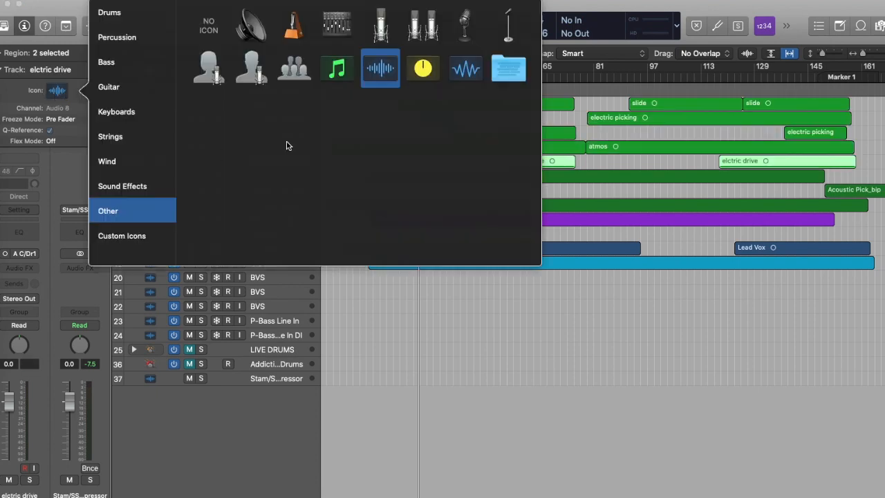
pyautogui.click(116, 87)
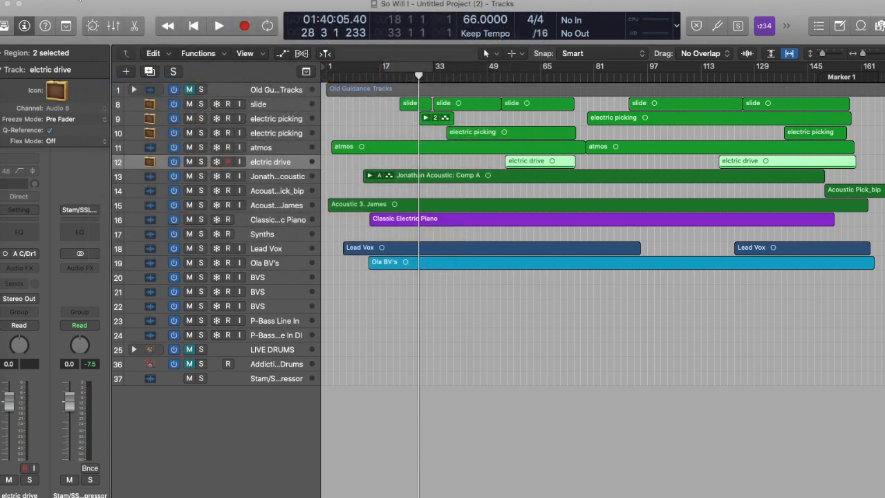
pyautogui.click(465, 110)
pyautogui.press('Up')
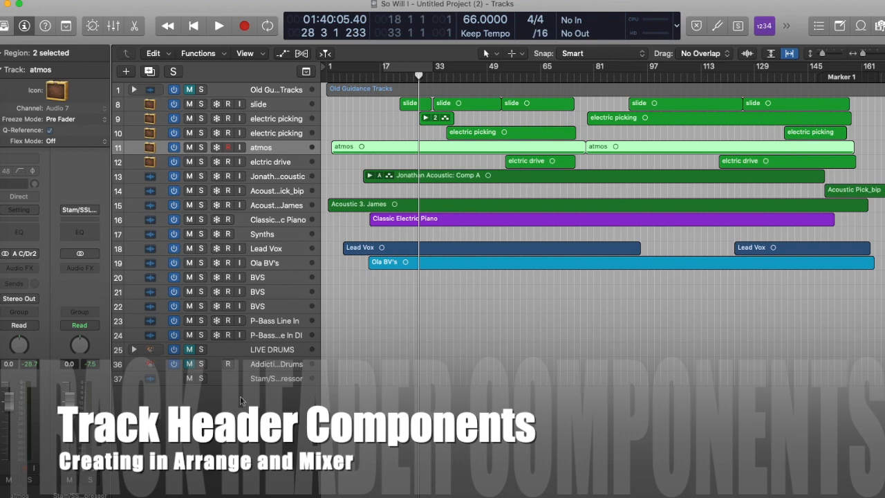
# - Examine which track header components are enabled for the Tracks window
pyautogui.rightClick(241, 401)
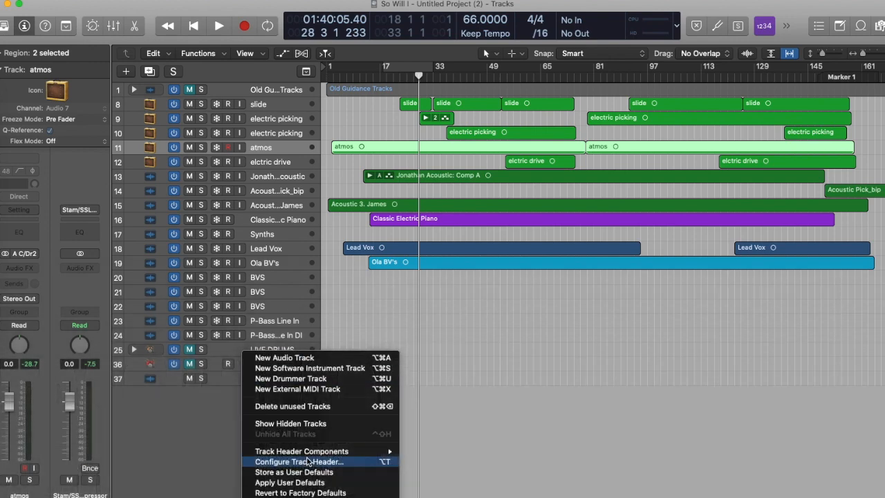
pyautogui.moveTo(309, 454)
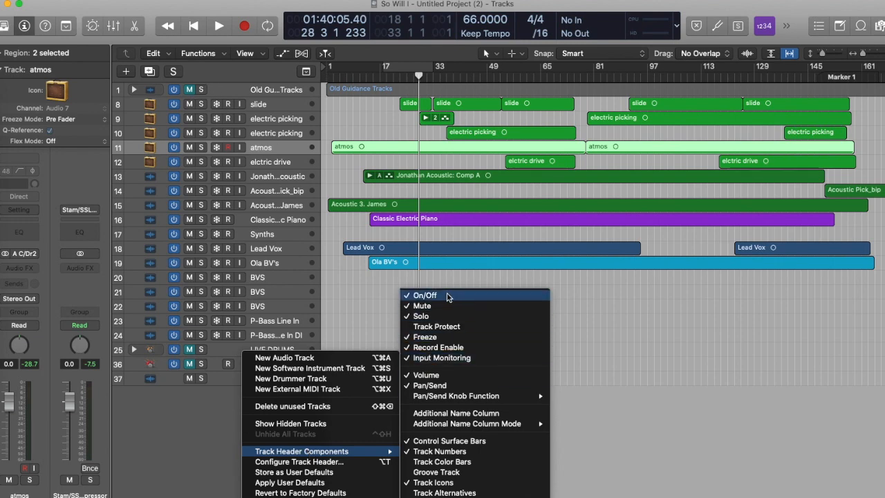
pyautogui.click(355, 279)
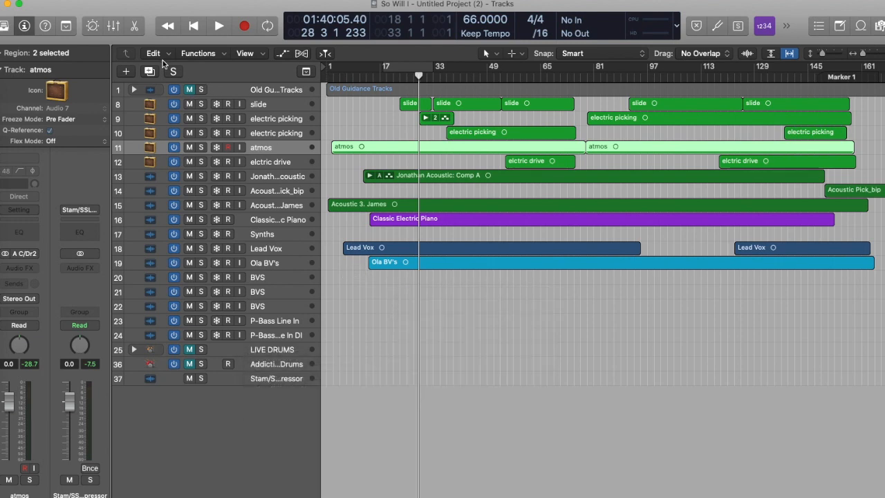
# - Switch the slide track and the first electric picking track off and back on
pyautogui.click(173, 104)
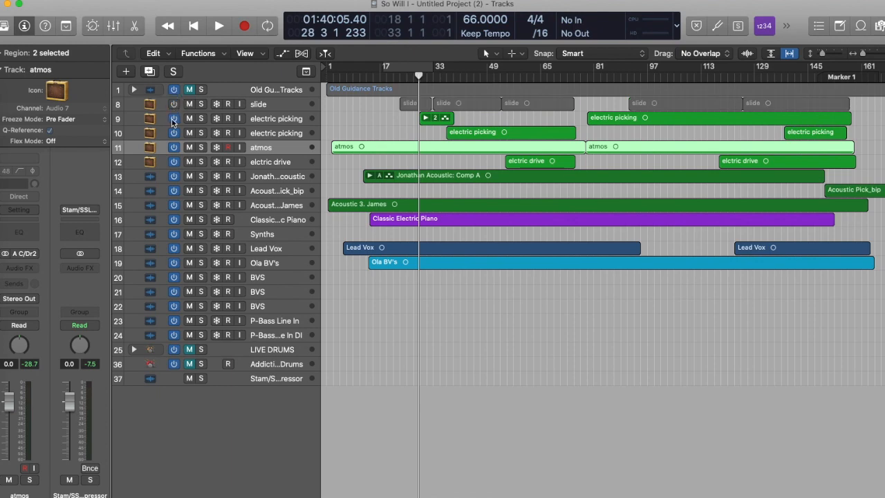
pyautogui.click(174, 119)
pyautogui.click(173, 105)
pyautogui.click(174, 118)
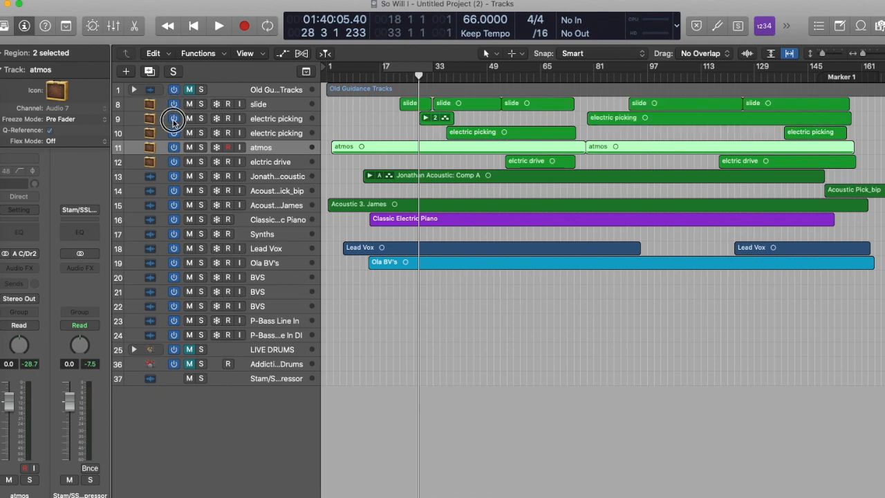
# - Configure the track headers to show Track Protect without Pan/Send, and narrow the track header column
pyautogui.rightClick(226, 418)
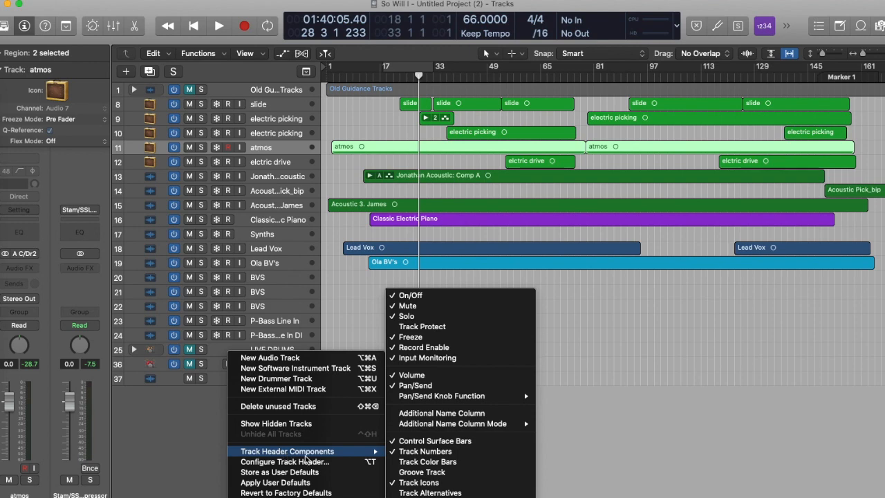
pyautogui.click(429, 328)
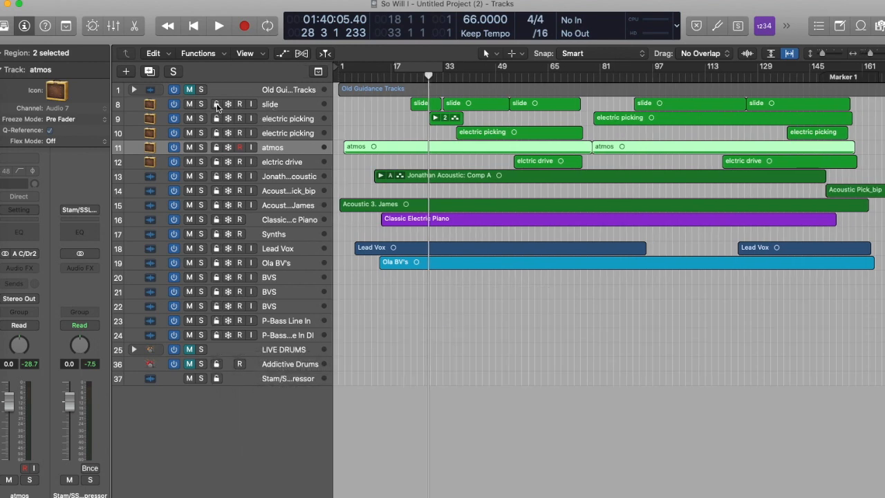
pyautogui.rightClick(246, 438)
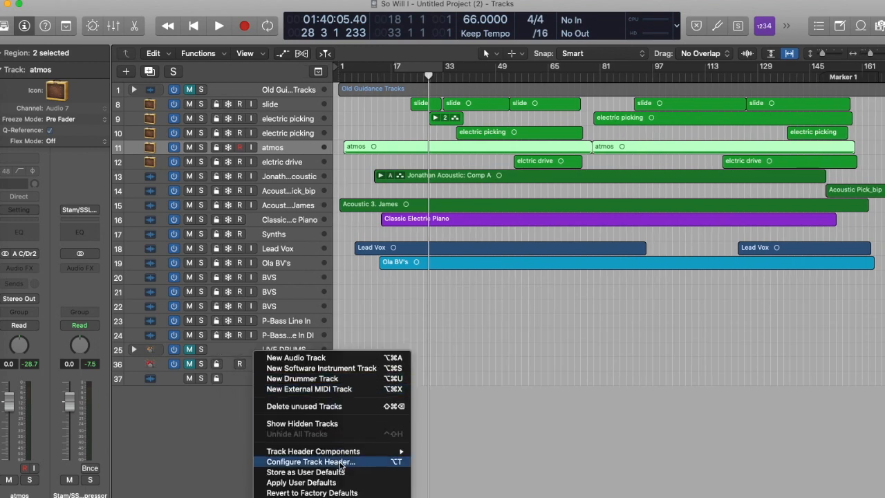
pyautogui.moveTo(341, 453)
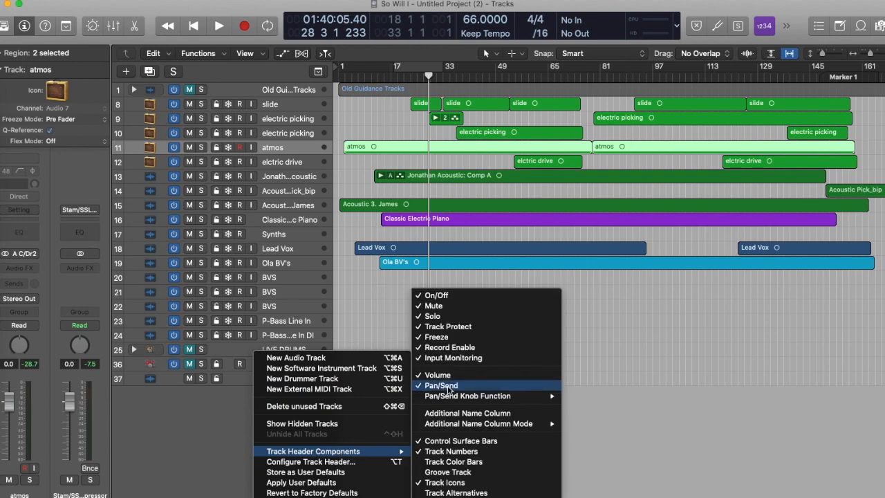
pyautogui.click(343, 292)
pyautogui.moveTo(330, 321); pyautogui.dragTo(521, 340)
pyautogui.moveTo(440, 353); pyautogui.dragTo(304, 352)
# - Show Track Color Bars in the track headers
pyautogui.rightClick(283, 350)
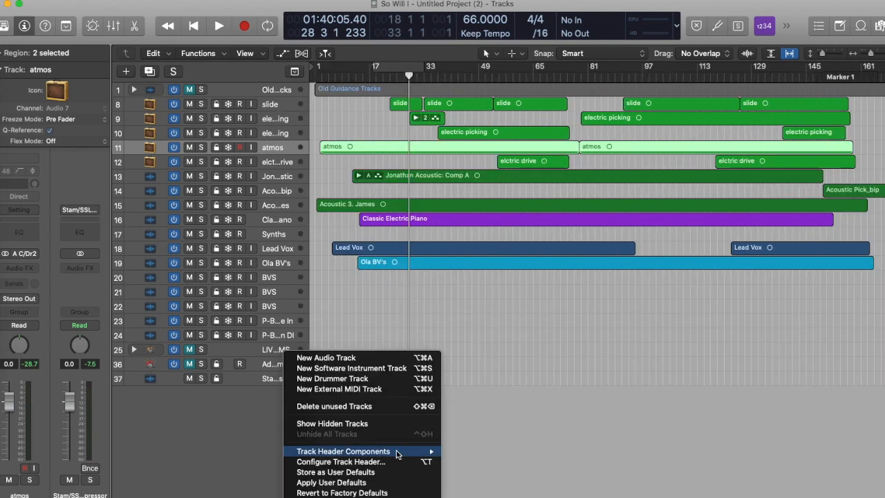
pyautogui.moveTo(397, 454)
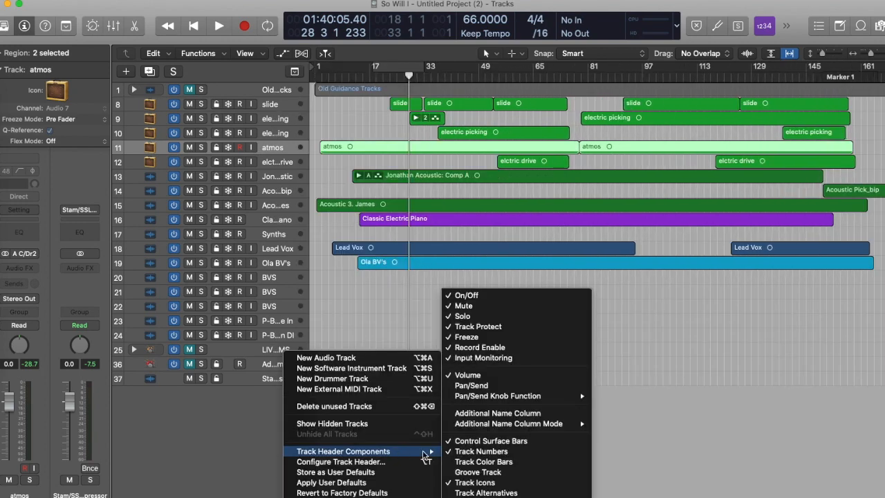
pyautogui.click(474, 464)
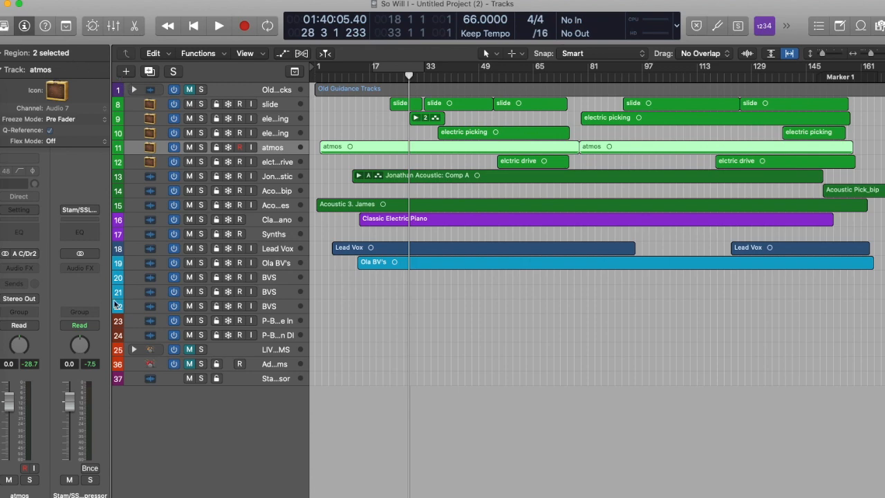
pyautogui.rightClick(229, 402)
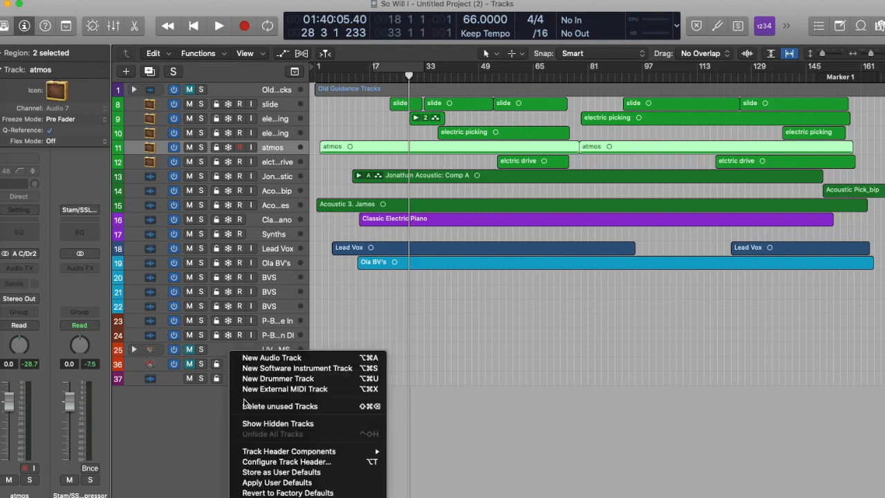
pyautogui.moveTo(314, 454)
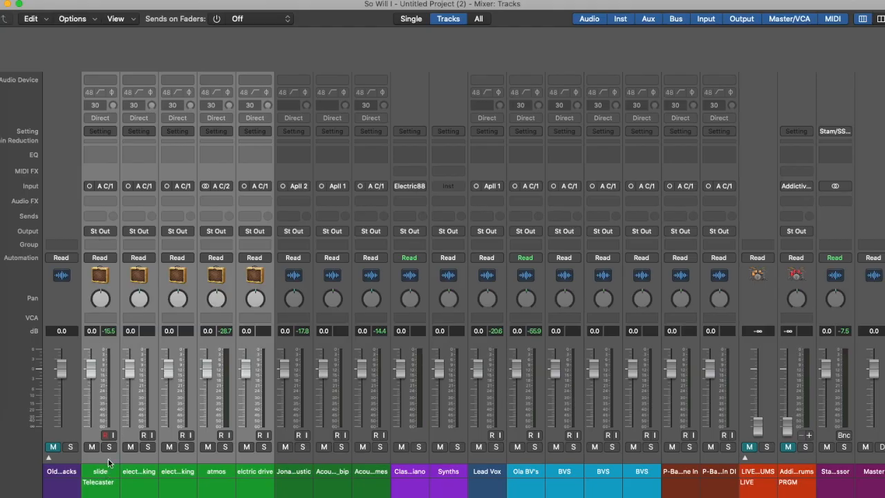
# - In the Mixer, route the outputs of the five electric guitar channels, slide through elctric drive, to Bus 1
pyautogui.click(97, 459)
pyautogui.moveTo(95, 457); pyautogui.dragTo(246, 461)
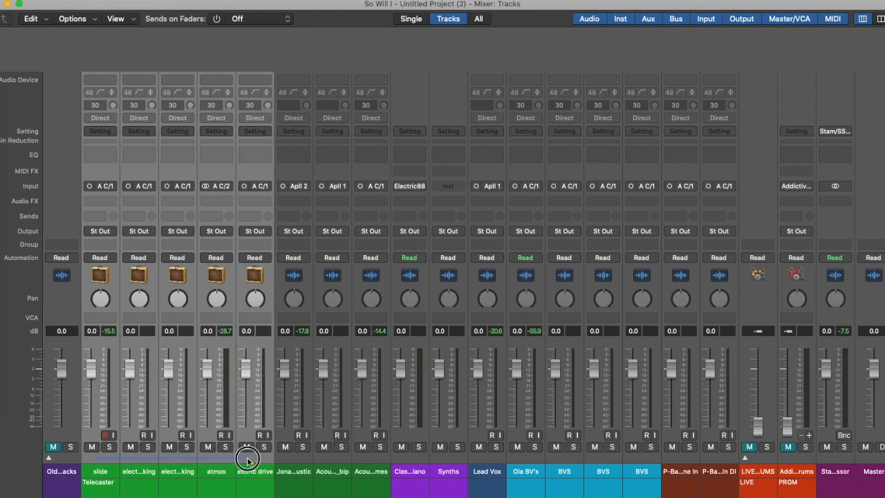
pyautogui.click(103, 232)
pyautogui.moveTo(123, 285)
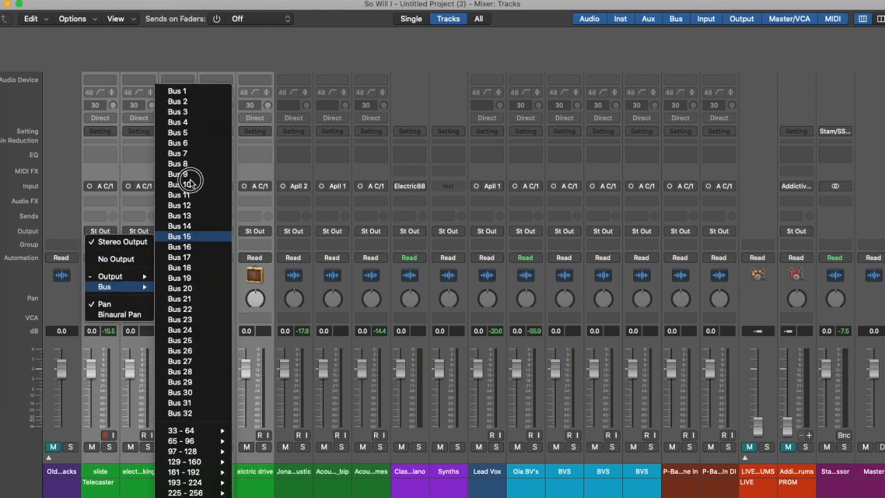
pyautogui.click(177, 91)
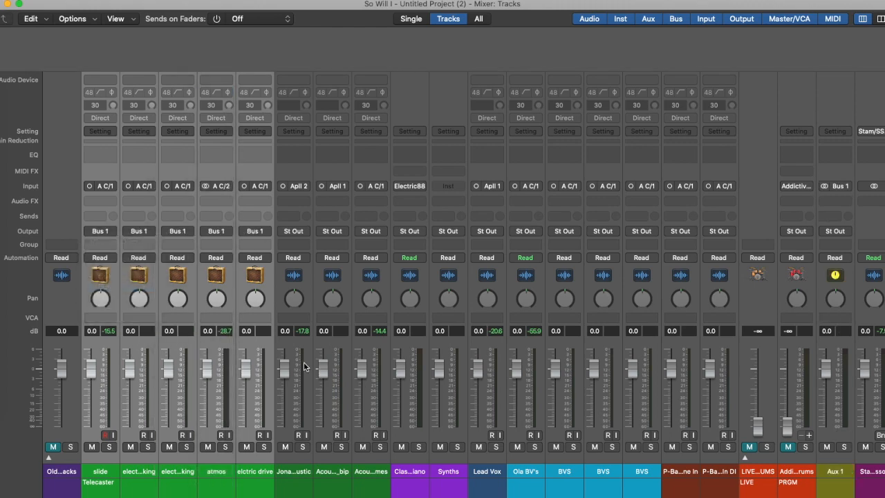
# - Route the outputs of the three dark green acoustic guitar channels to Bus 2
pyautogui.moveTo(304, 461); pyautogui.dragTo(366, 465)
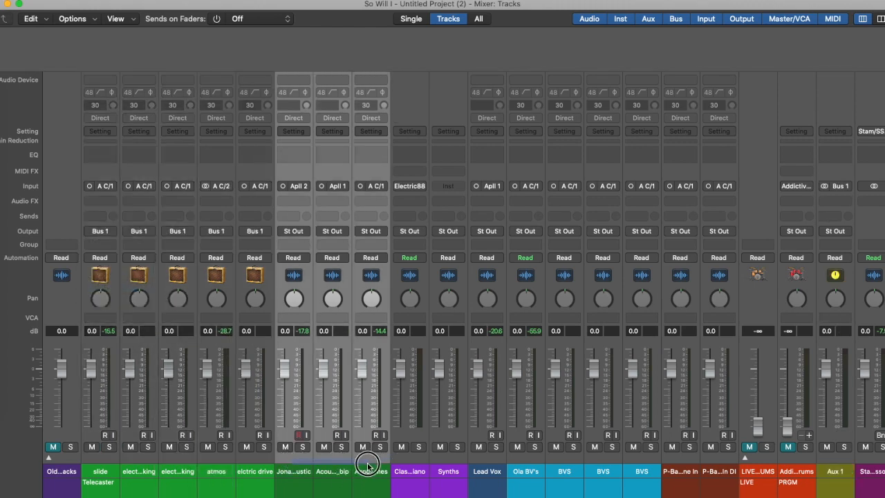
pyautogui.click(301, 235)
pyautogui.moveTo(309, 289)
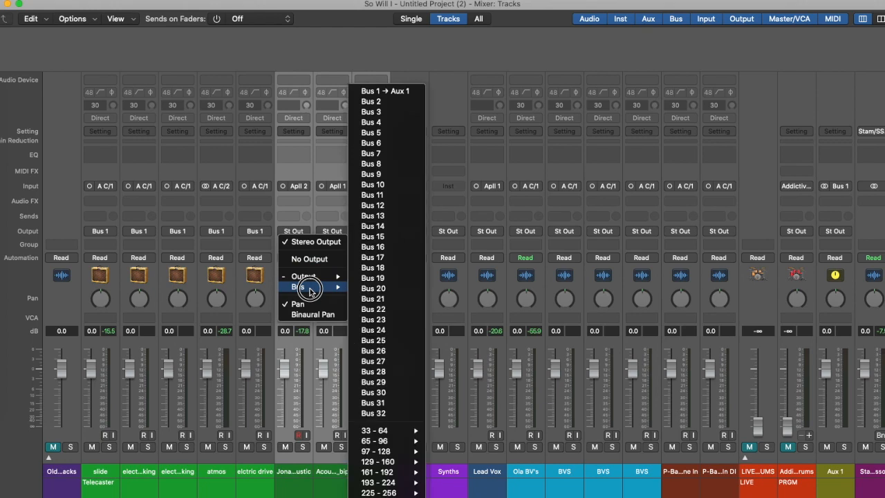
pyautogui.click(382, 101)
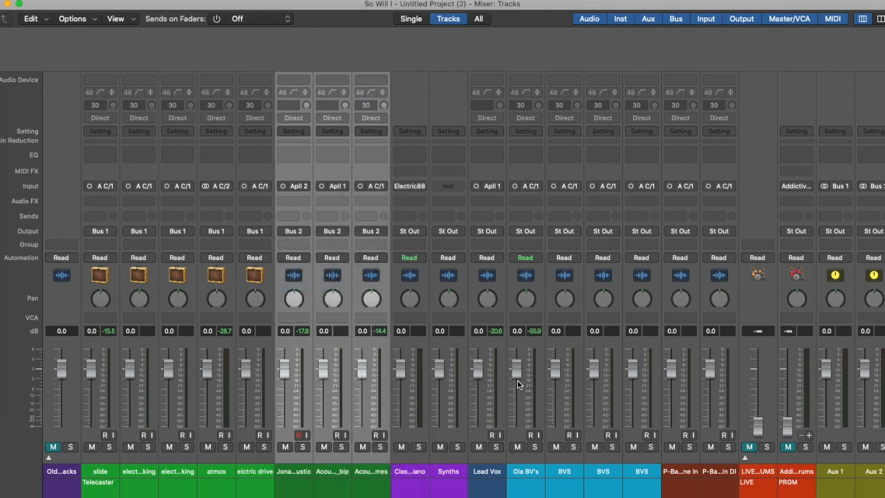
# - Rename the Aux 1 channel as Electric and the Aux 2 channel as Acoustic
pyautogui.hscroll(5, 516, 384)
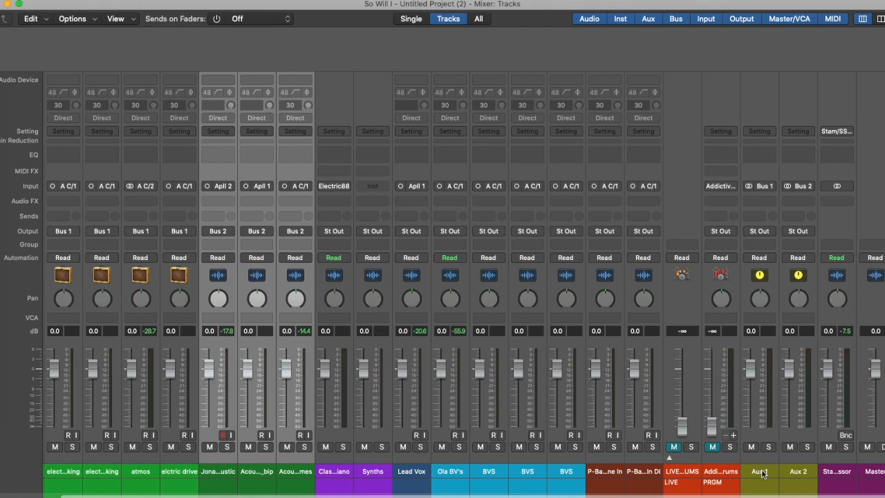
pyautogui.doubleClick(759, 471)
pyautogui.write('Electric')
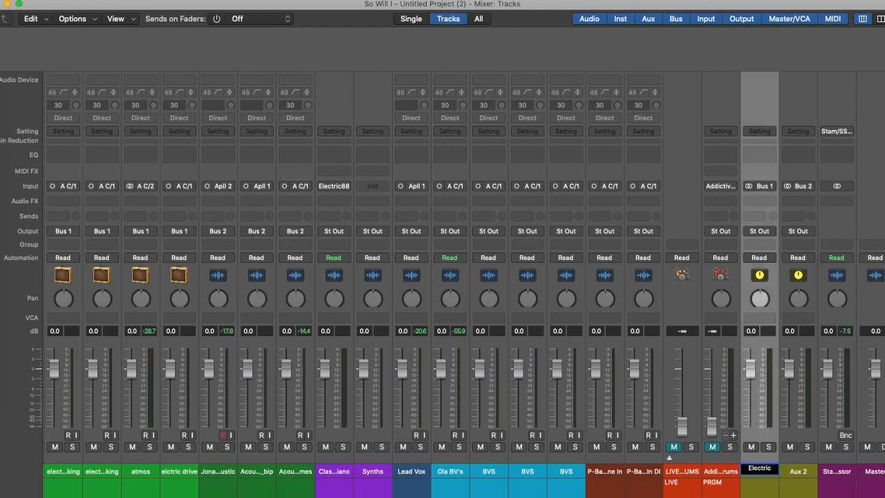
pyautogui.press('Return')
pyautogui.doubleClick(801, 472)
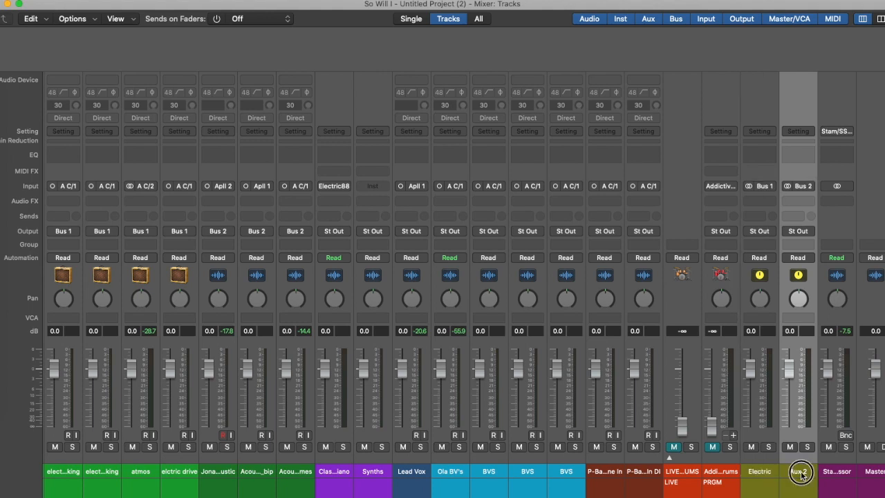
pyautogui.write('Acoustic')
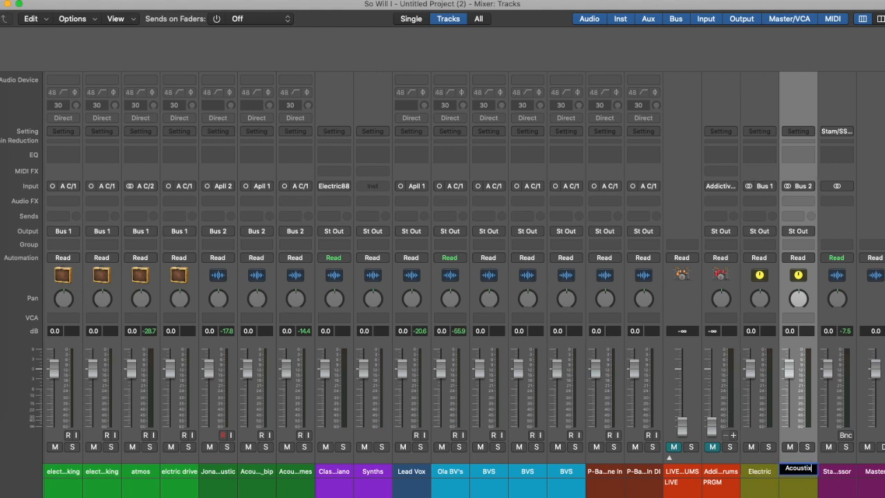
pyautogui.press('Return')
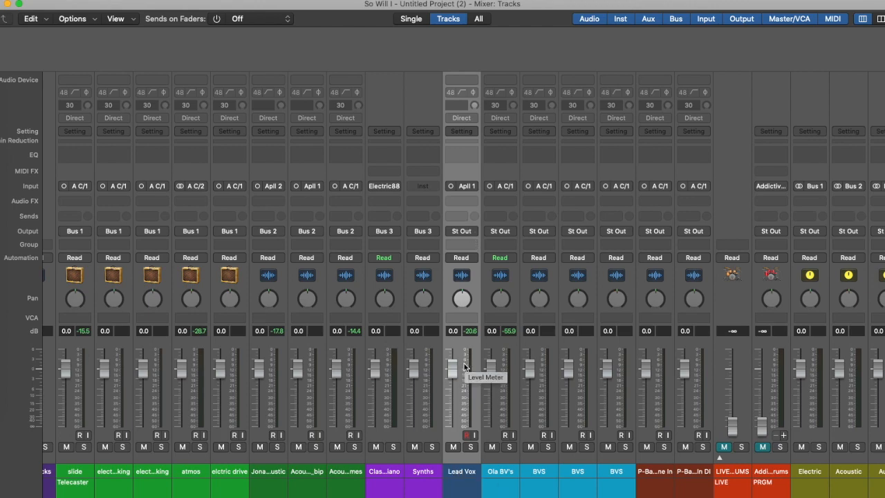
# - Add a send to Bus 5 on the Lead Vox channel
pyautogui.click(463, 219)
pyautogui.moveTo(465, 237)
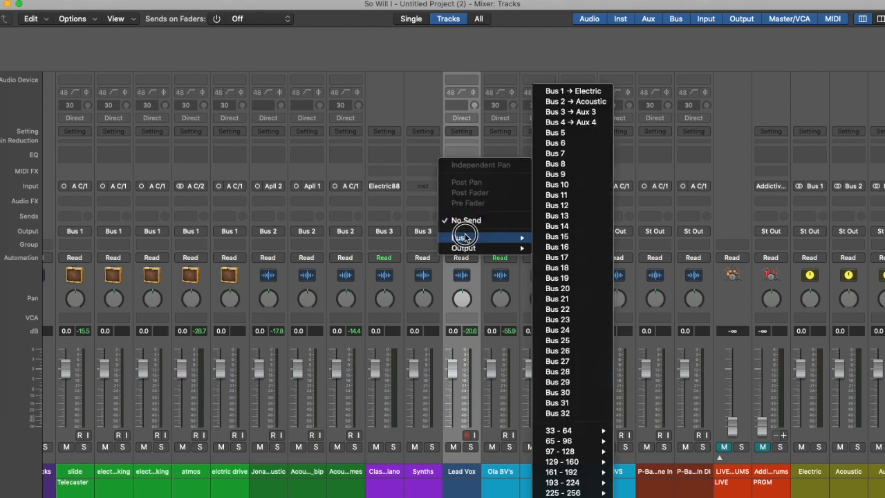
pyautogui.click(555, 132)
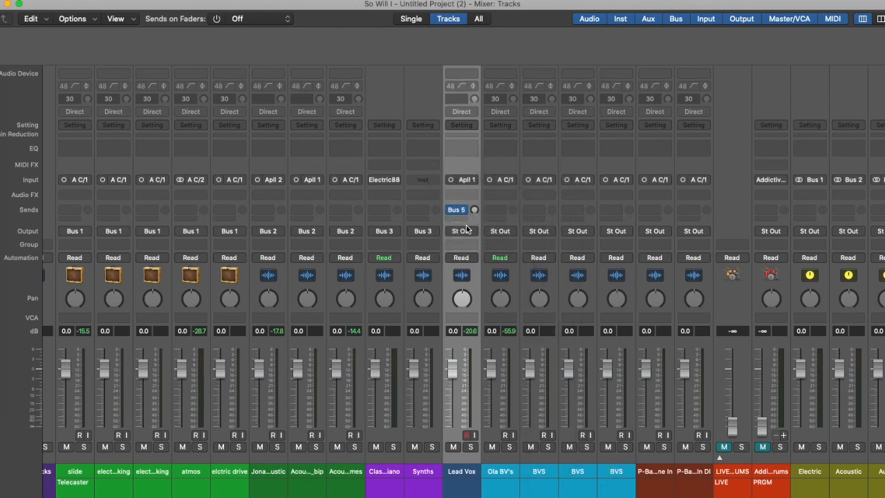
# - Add sends to Bus 6, Bus 7 and Bus 8 on the Lead Vox channel
pyautogui.click(462, 211)
pyautogui.moveTo(458, 237)
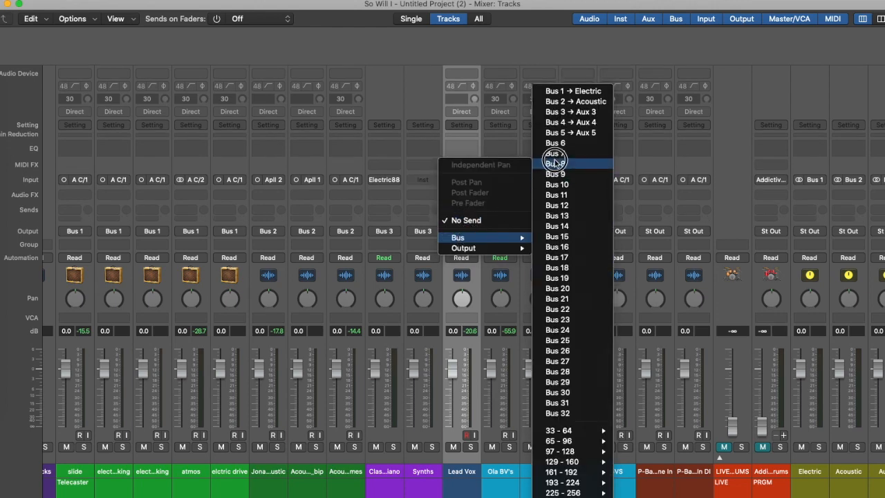
pyautogui.click(568, 144)
pyautogui.click(465, 219)
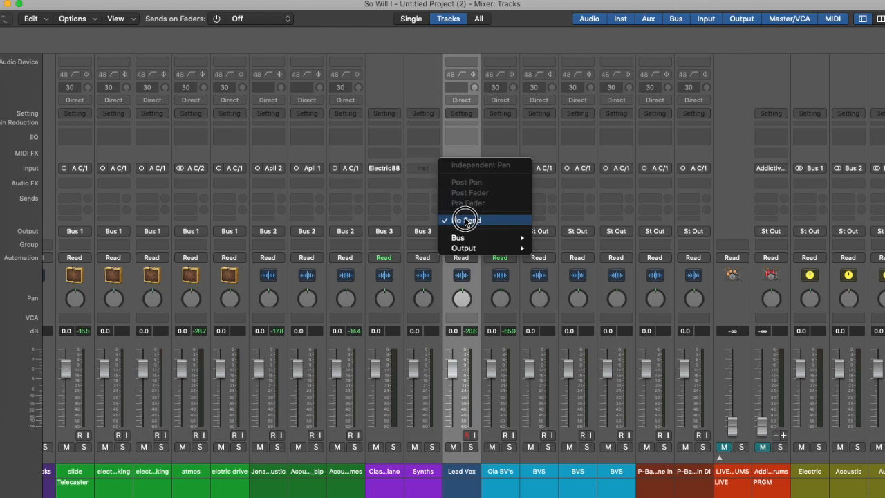
pyautogui.moveTo(460, 238)
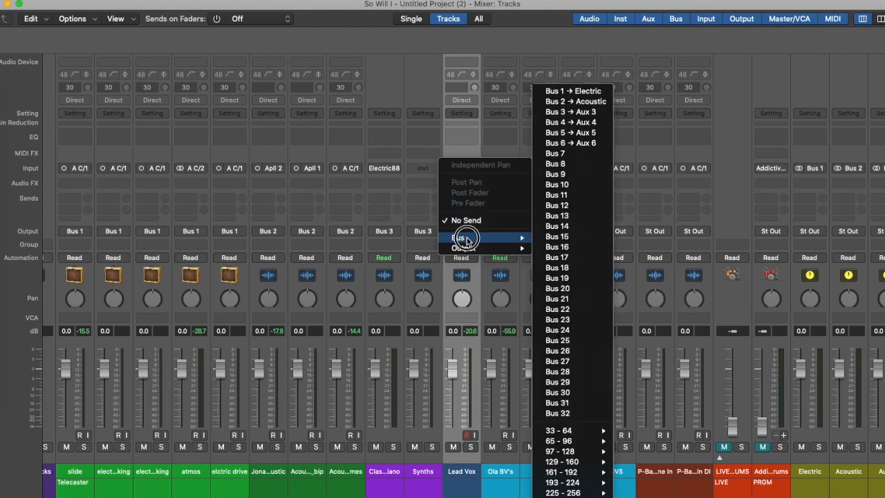
pyautogui.click(573, 156)
pyautogui.click(465, 220)
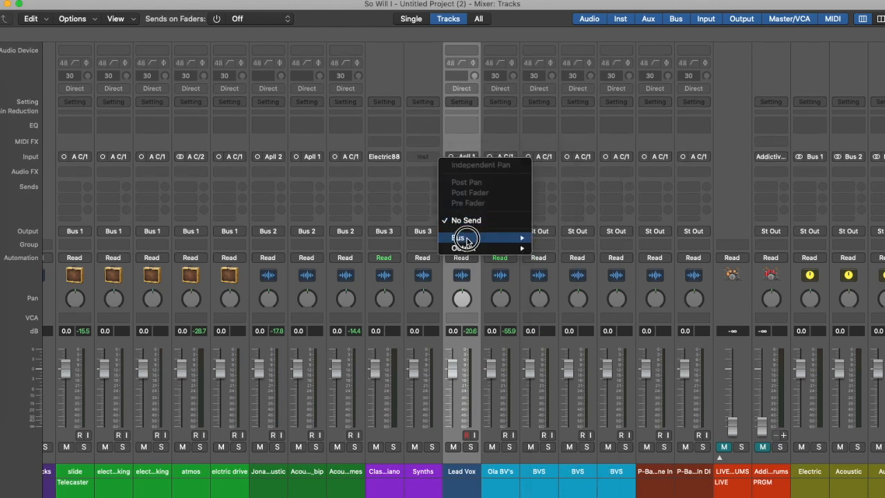
pyautogui.moveTo(462, 237)
pyautogui.click(560, 165)
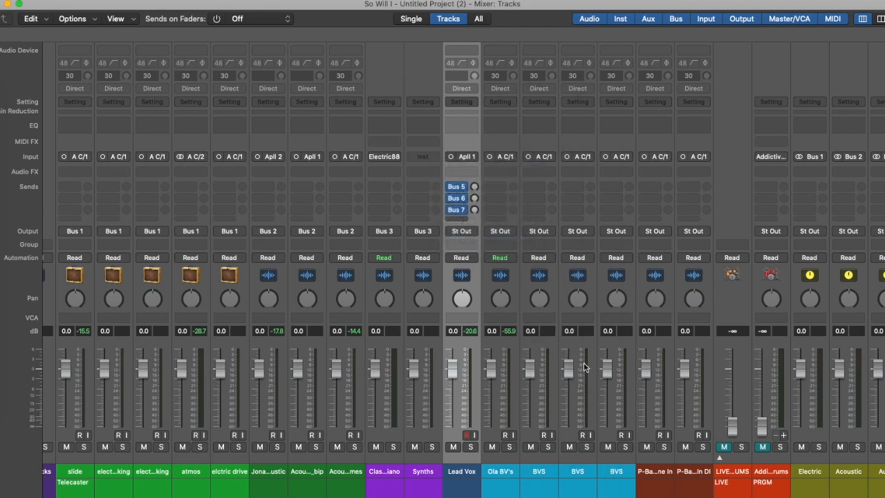
# - Add further sends to Bus 9 and Bus 10 on the Lead Vox channel
pyautogui.click(435, 220)
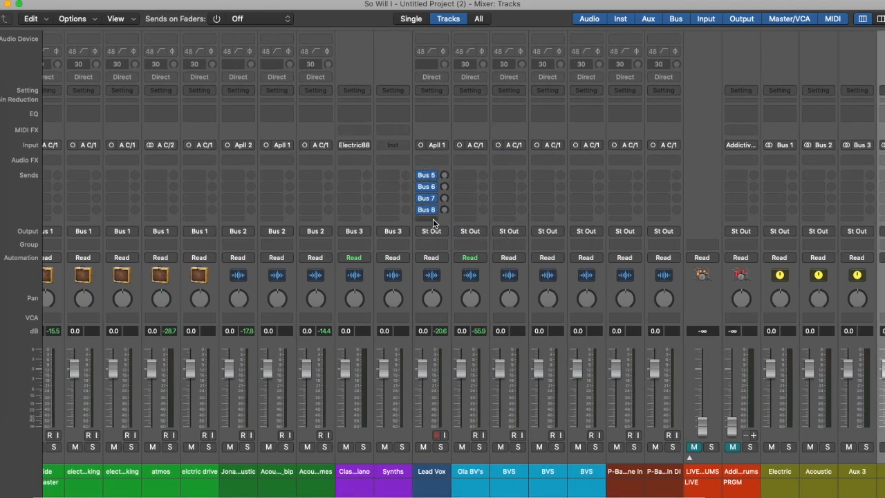
pyautogui.click(433, 237)
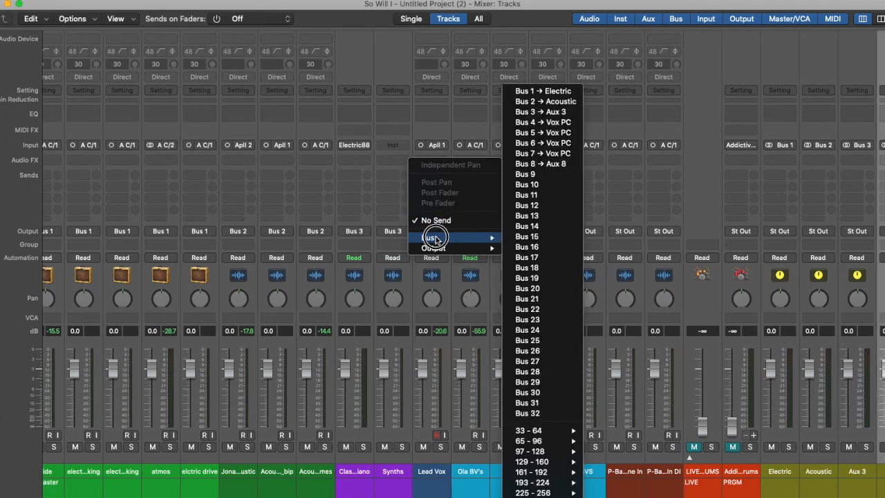
pyautogui.click(525, 174)
pyautogui.click(432, 221)
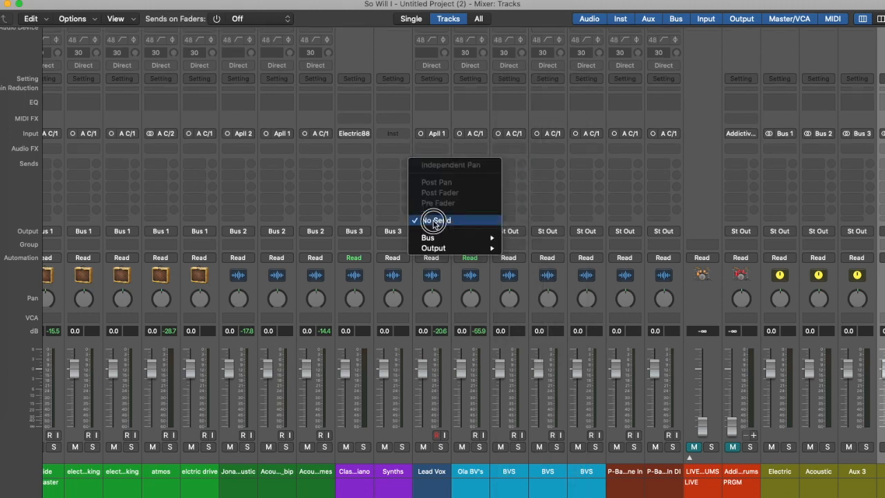
pyautogui.click(431, 238)
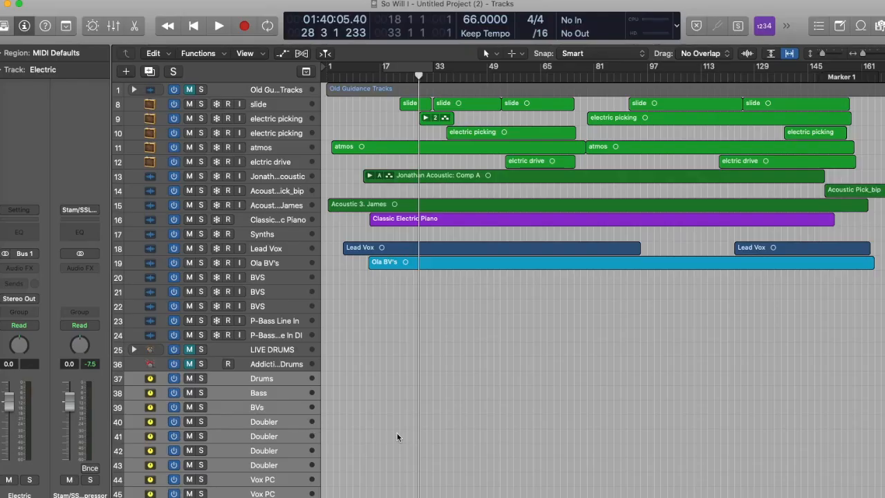
# - Move the Bass aux track below the P-Bass tracks and the BVs aux track below the last BVS track
pyautogui.scroll(-2, 396, 434)
pyautogui.scroll(2, 408, 421)
pyautogui.click(275, 373)
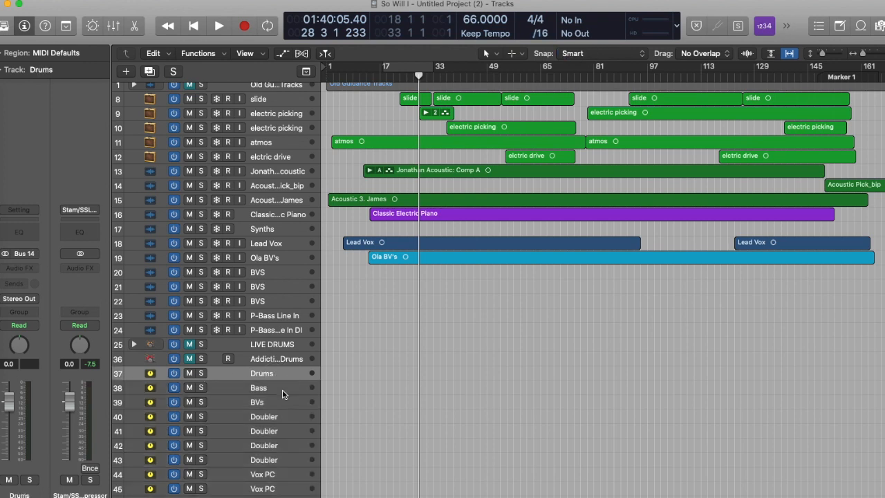
pyautogui.click(282, 390)
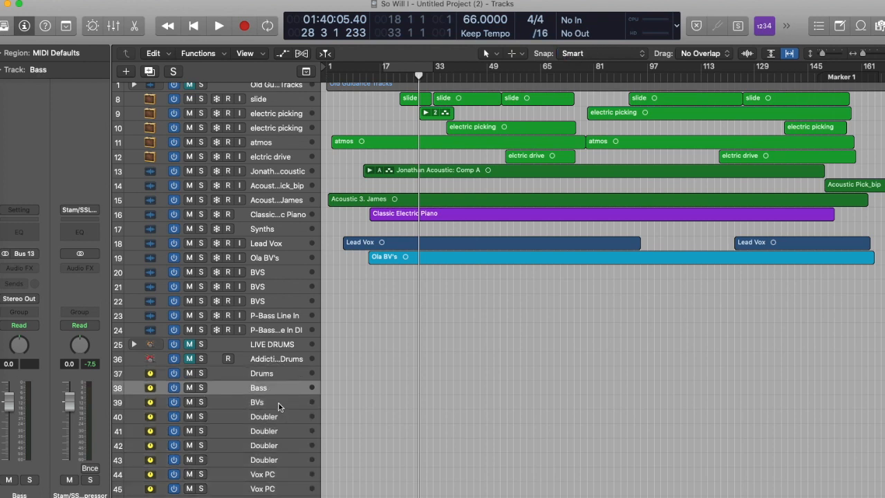
pyautogui.moveTo(278, 390); pyautogui.dragTo(282, 341)
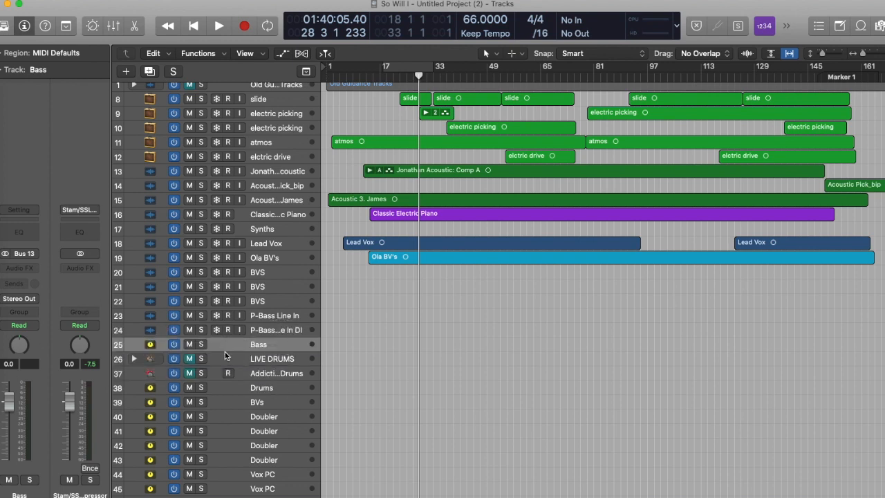
pyautogui.moveTo(282, 402); pyautogui.dragTo(294, 313)
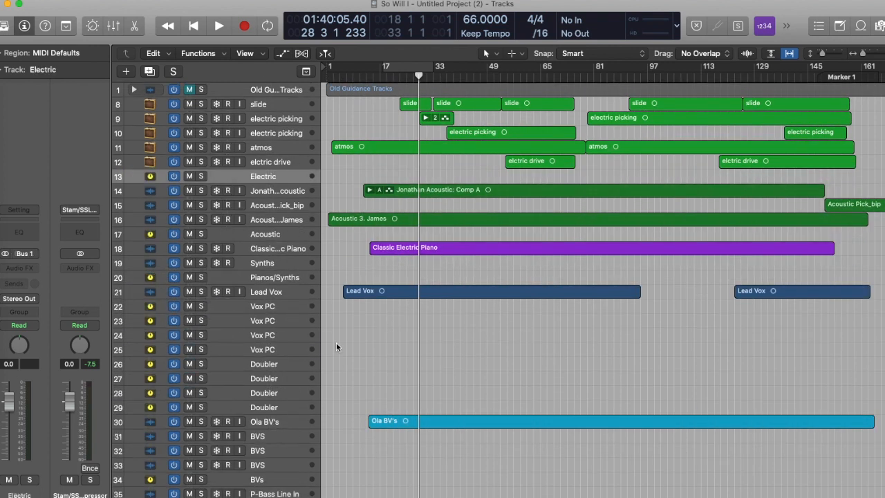
# - In the Mixer, examine the electric guitar, acoustic guitar and piano/synth channels alongside the buses they feed
pyautogui.press('super+2')
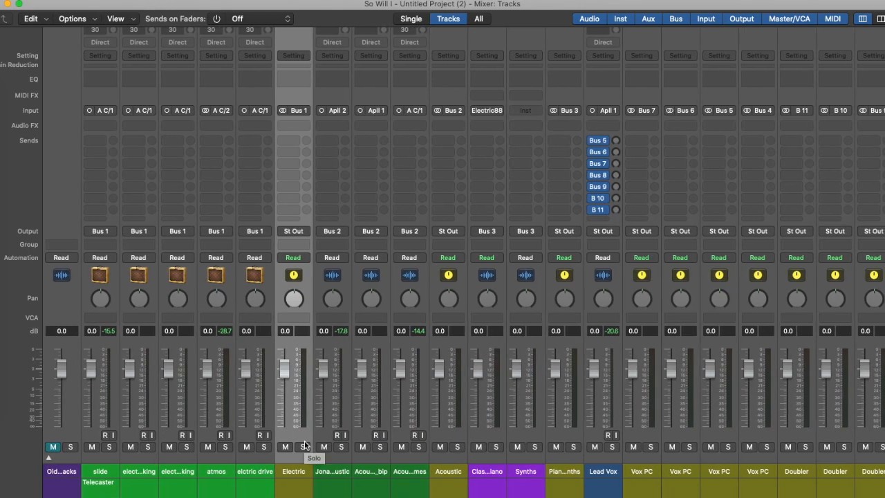
pyautogui.click(101, 461)
pyautogui.moveTo(135, 462); pyautogui.dragTo(249, 462)
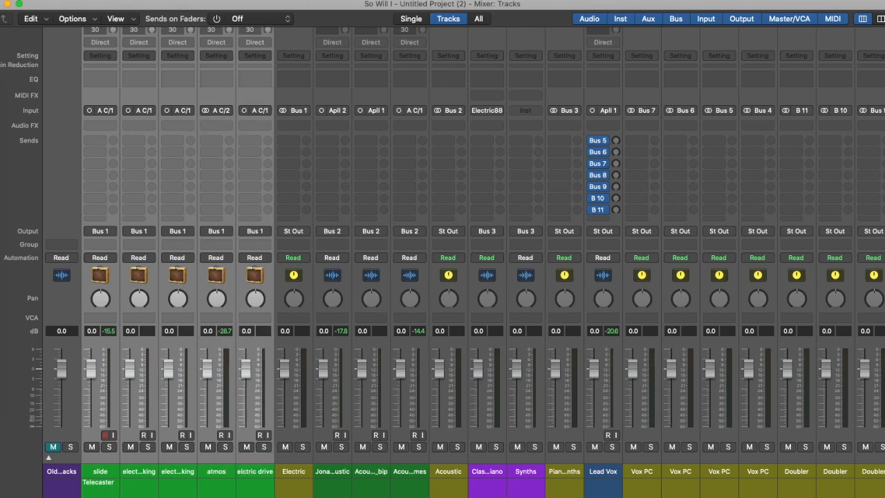
pyautogui.click(294, 464)
pyautogui.click(338, 465)
pyautogui.moveTo(391, 463); pyautogui.dragTo(404, 461)
pyautogui.click(440, 461)
pyautogui.hscroll(1, 530, 442)
pyautogui.hscroll(3, 530, 443)
pyautogui.moveTo(361, 459); pyautogui.dragTo(395, 462)
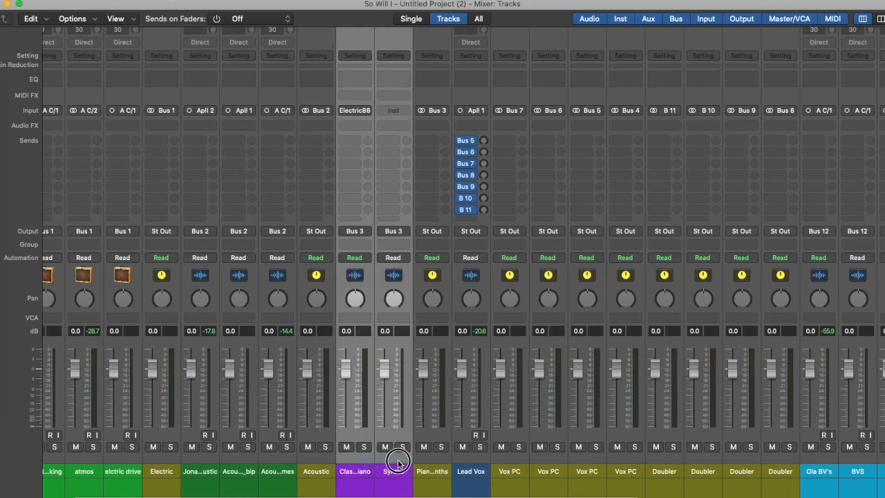
pyautogui.click(436, 458)
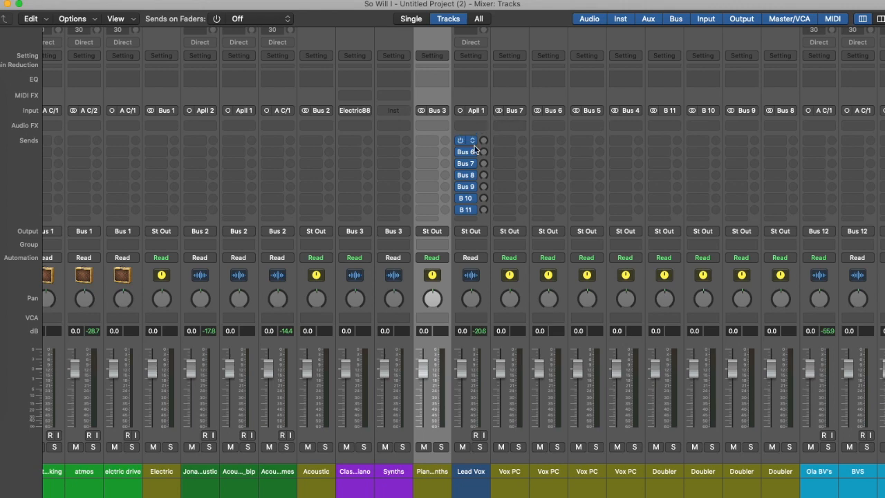
# - Examine the Vox PC and Doubler channels and the backing vocal, bass and drum groups with their buses
pyautogui.moveTo(508, 458); pyautogui.dragTo(781, 460)
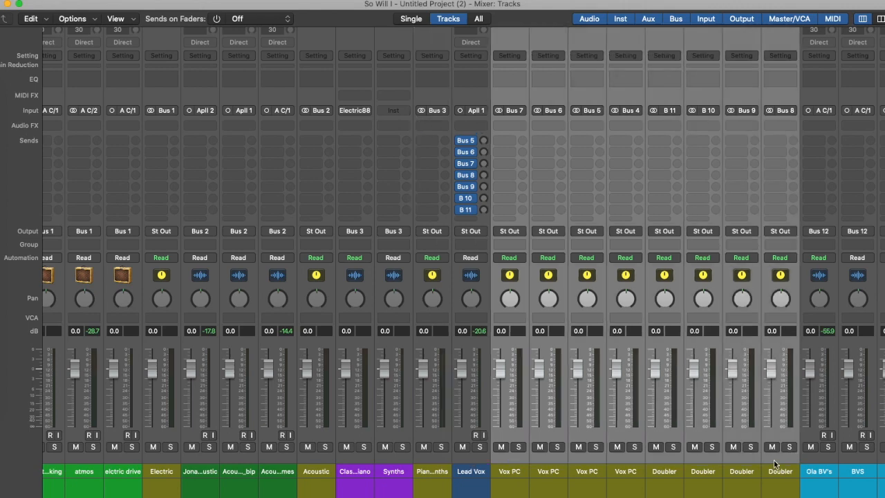
pyautogui.hscroll(8, 695, 456)
pyautogui.moveTo(563, 469); pyautogui.dragTo(675, 463)
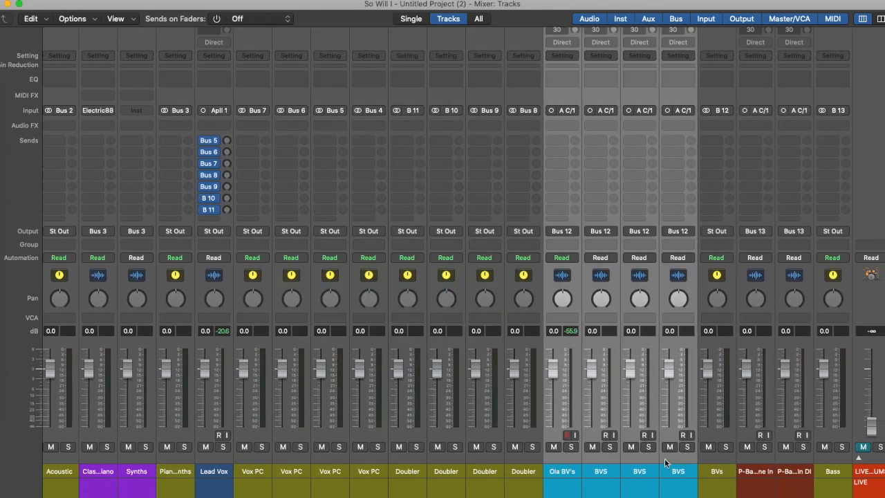
pyautogui.click(712, 469)
pyautogui.hscroll(1, 735, 460)
pyautogui.hscroll(3, 735, 460)
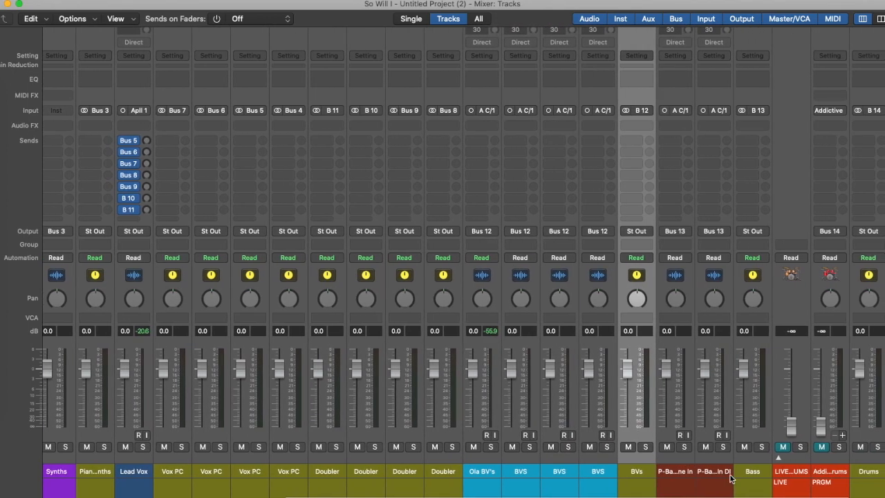
pyautogui.moveTo(673, 460); pyautogui.dragTo(711, 463)
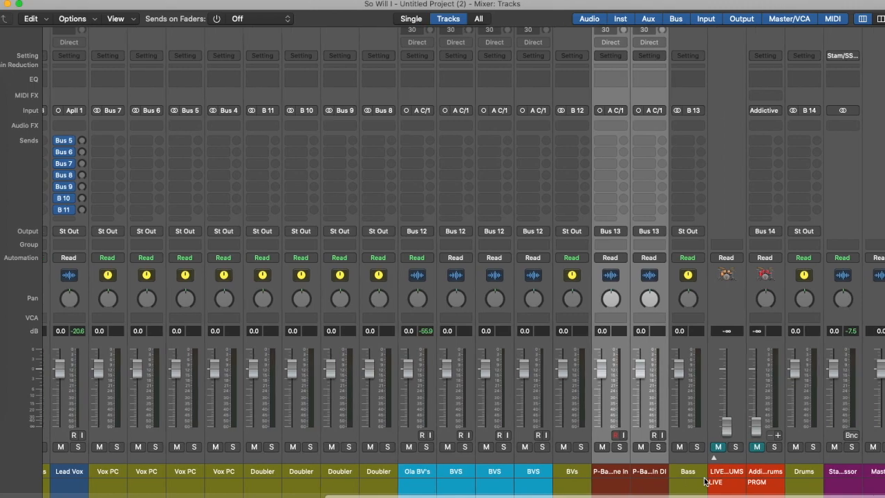
pyautogui.hscroll(3, 678, 427)
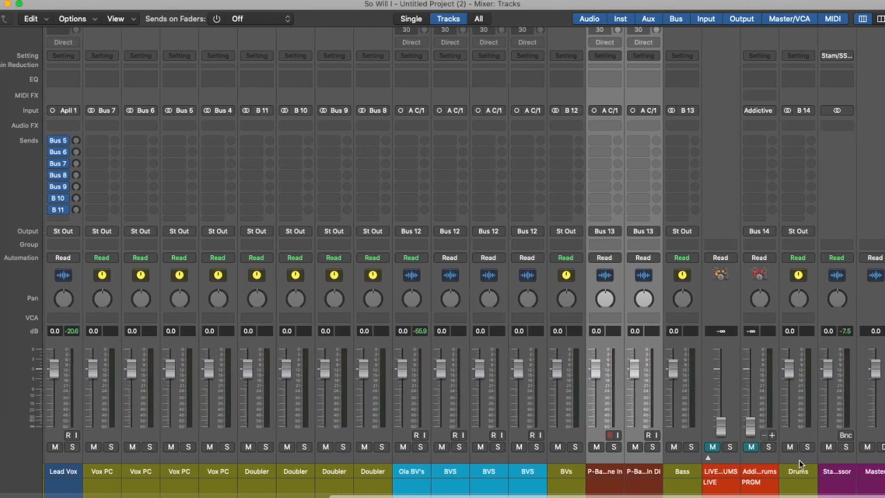
pyautogui.hscroll(-3, 803, 457)
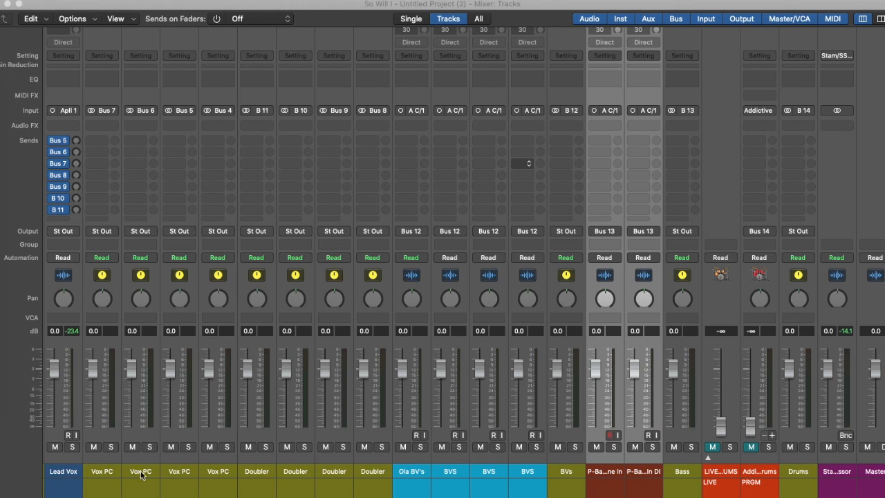
pyautogui.moveTo(98, 470); pyautogui.dragTo(211, 469)
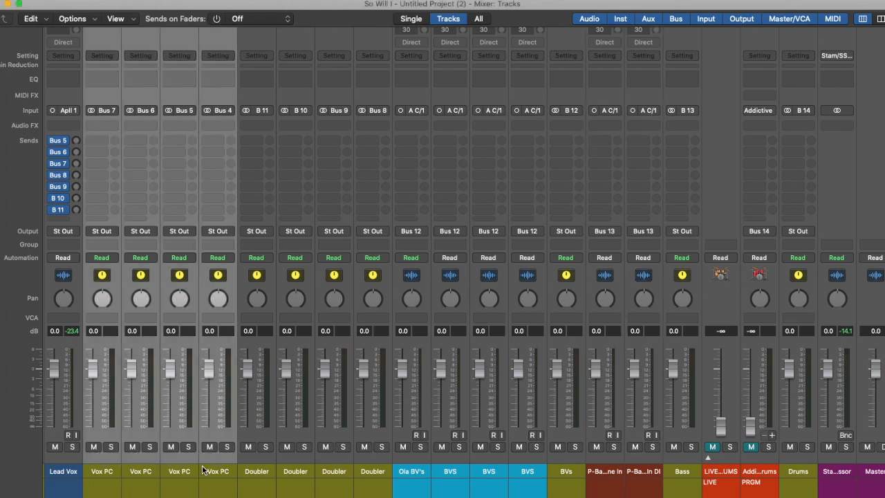
pyautogui.hscroll(-1, 109, 471)
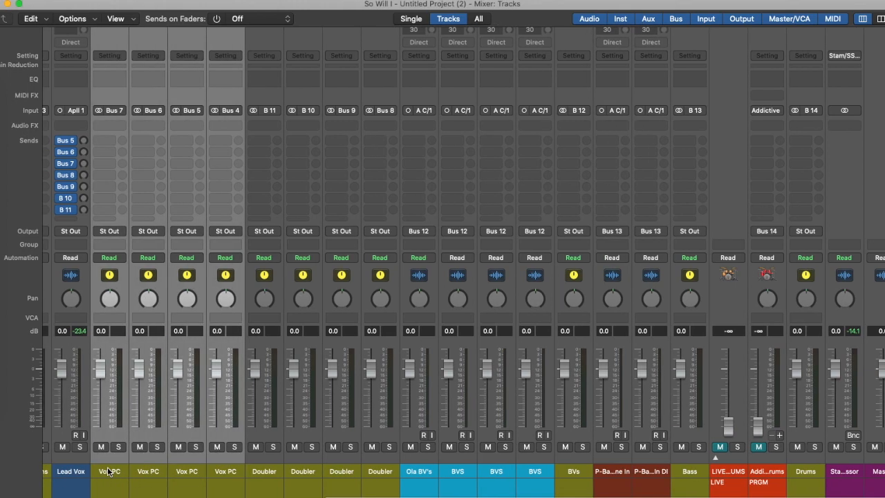
pyautogui.hscroll(-10, 111, 470)
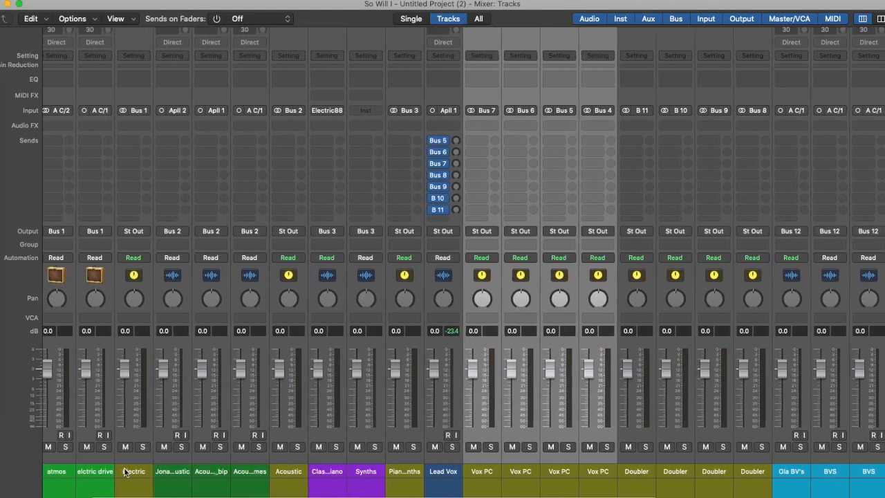
pyautogui.hscroll(-5, 154, 464)
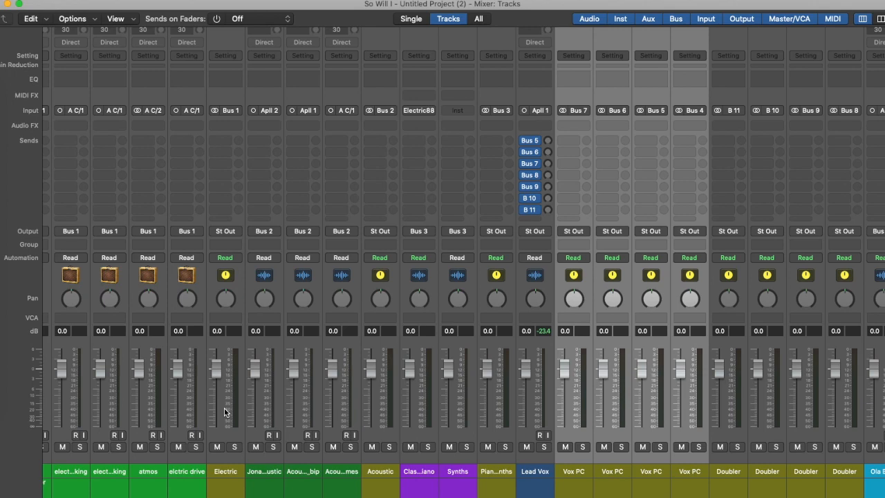
pyautogui.click(217, 446)
pyautogui.click(217, 447)
pyautogui.click(227, 471)
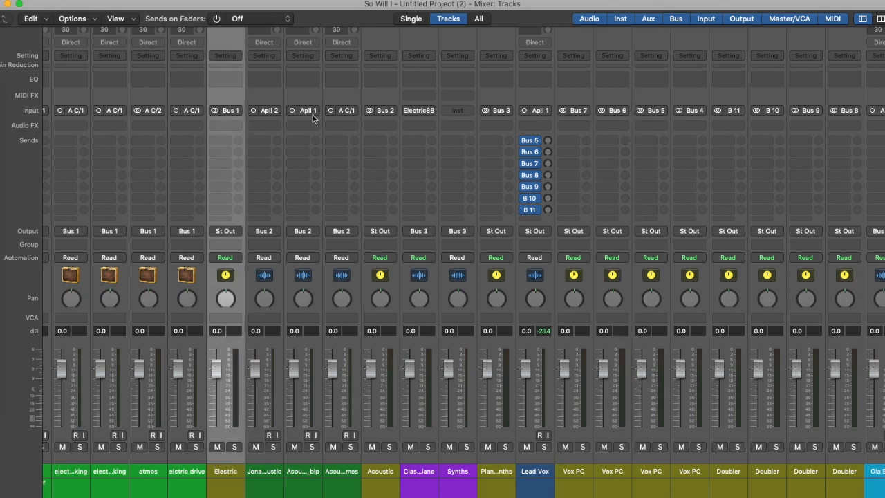
pyautogui.click(229, 141)
pyautogui.click(139, 159)
# - Add a send to Bus 15 on the Addictive Drums channel
pyautogui.hscroll(3, 671, 327)
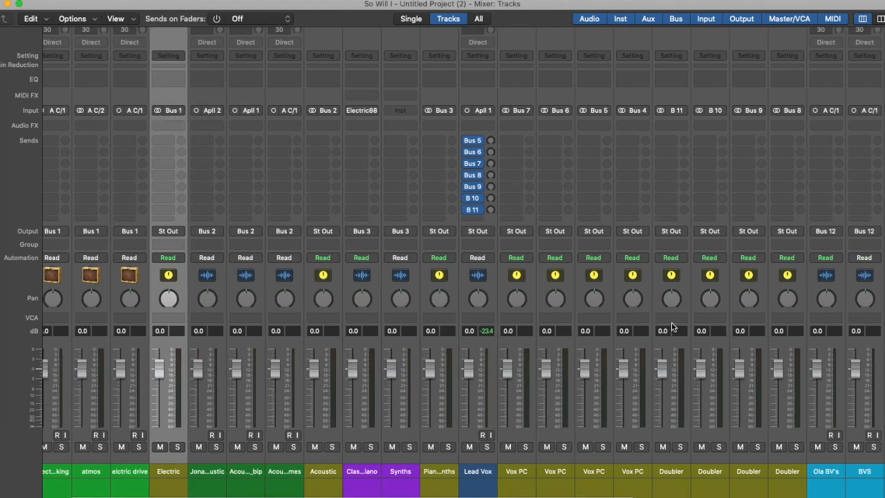
pyautogui.hscroll(20, 671, 327)
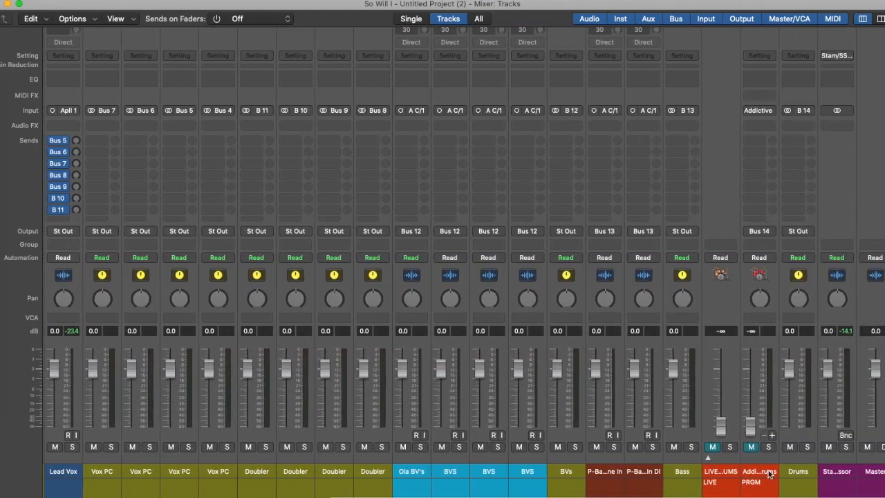
pyautogui.click(768, 473)
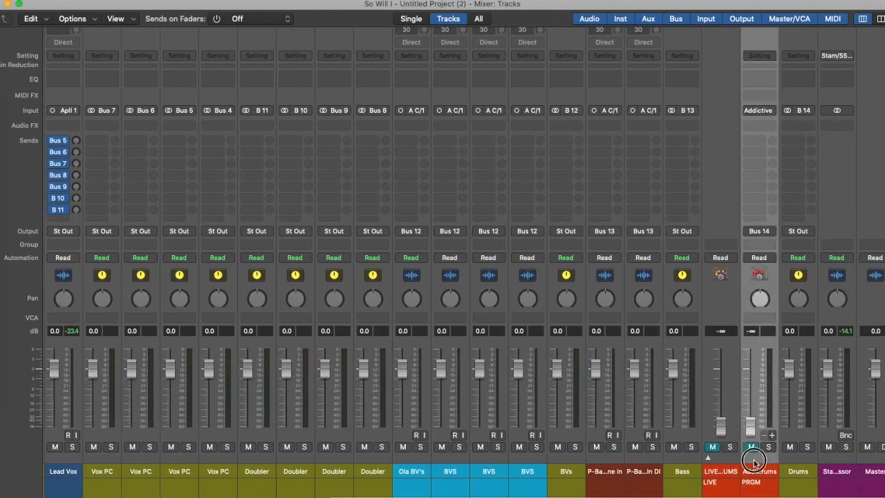
pyautogui.click(759, 143)
pyautogui.moveTo(753, 161)
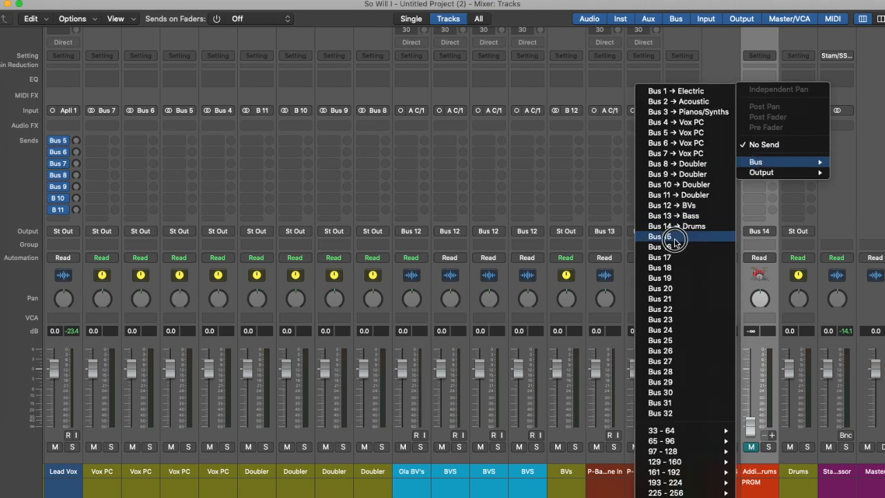
pyautogui.click(674, 237)
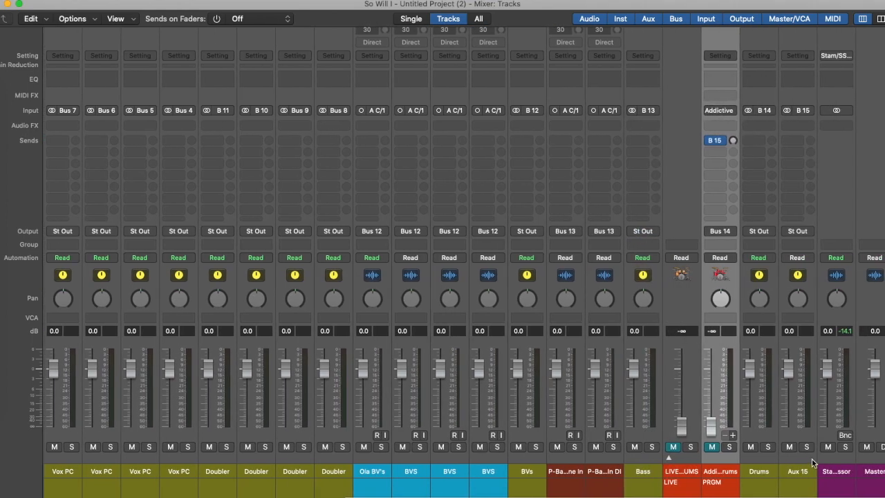
# - Rename the Aux 15 channel as Drums PC
pyautogui.doubleClick(794, 470)
pyautogui.write('Drums PC')
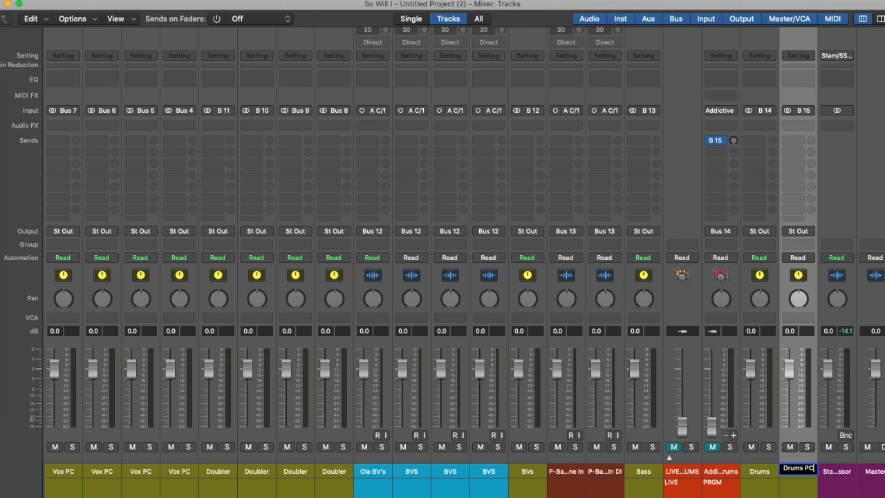
pyautogui.press('Return')
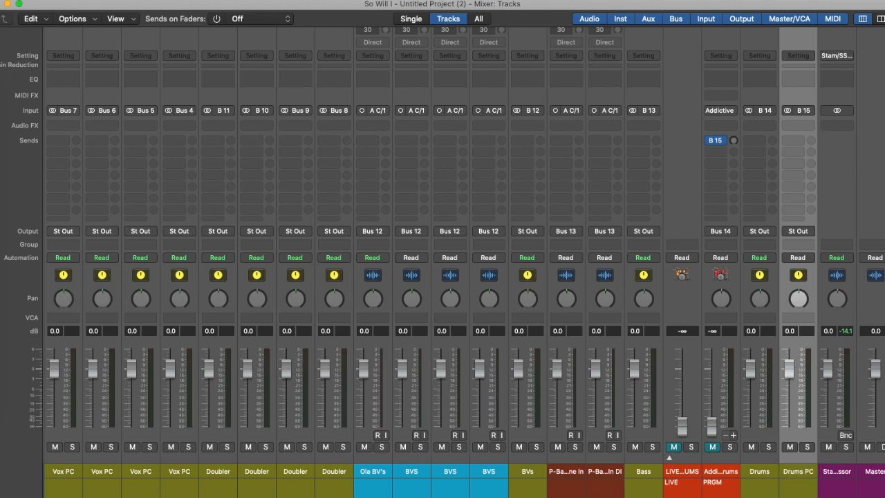
# - Add a send to Bus 16 on the Bass aux channel
pyautogui.click(653, 470)
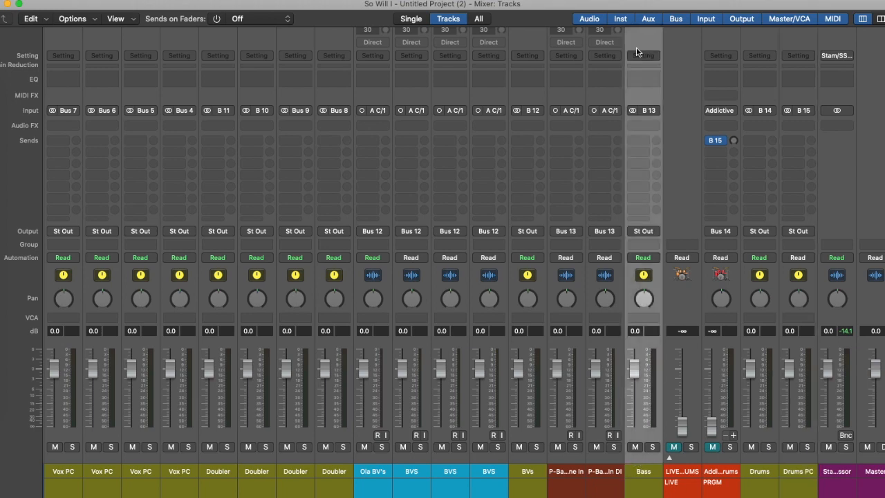
pyautogui.click(644, 148)
pyautogui.moveTo(642, 161)
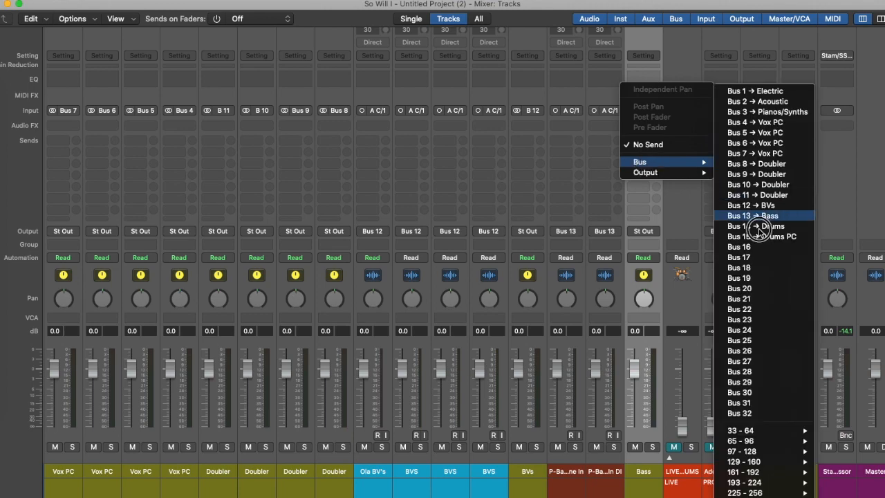
pyautogui.click(758, 250)
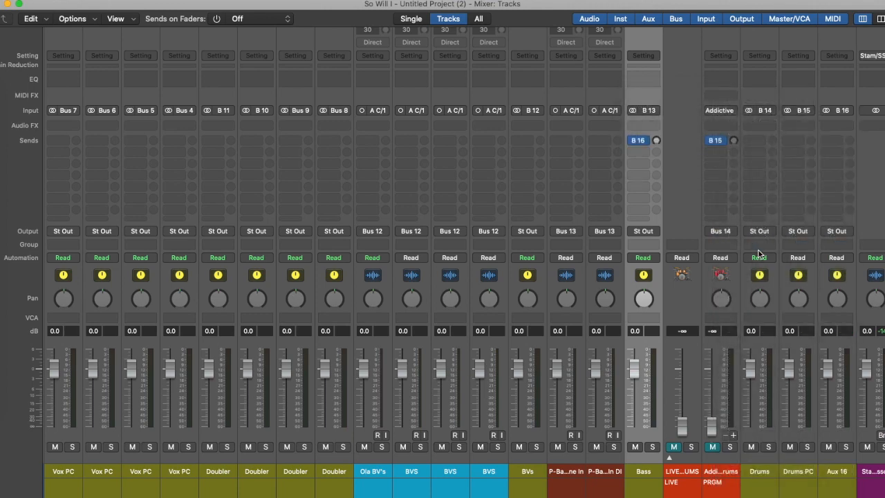
# - Rename the Aux 16 channel as Bass PC
pyautogui.doubleClick(836, 472)
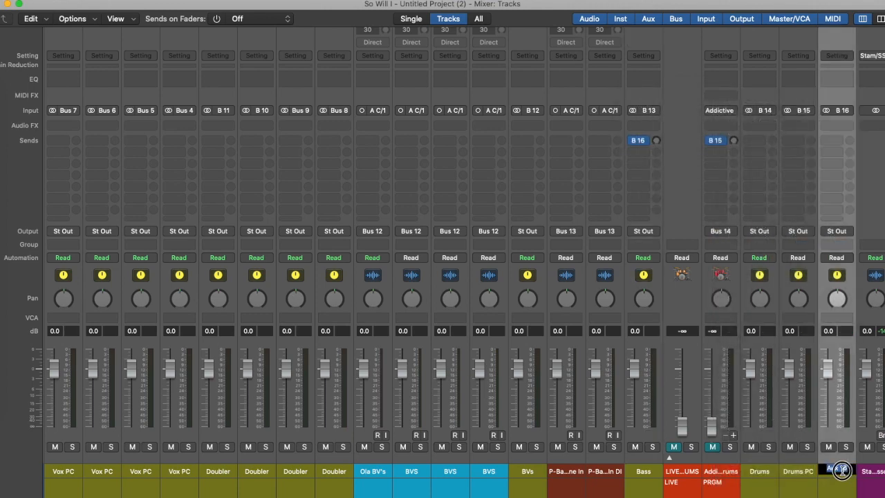
pyautogui.write('BAss')
pyautogui.press('BackSpace')
pyautogui.press('BackSpace')
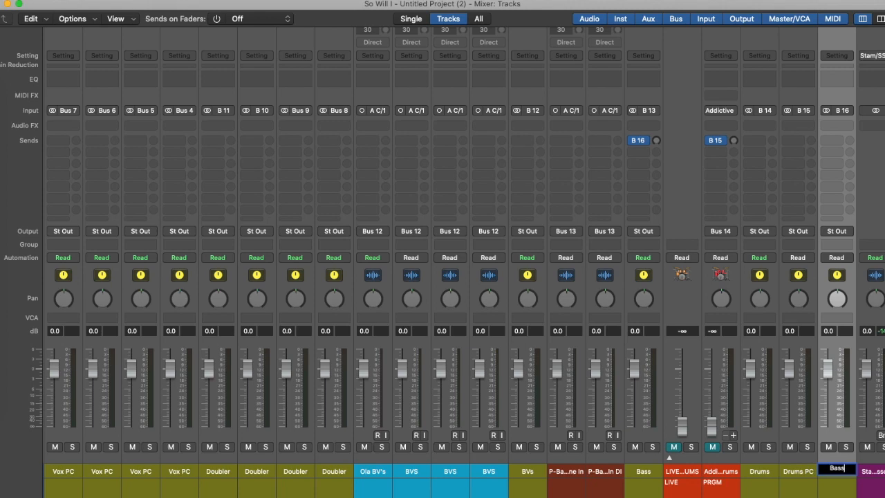
pyautogui.write('PC')
pyautogui.press('Return')
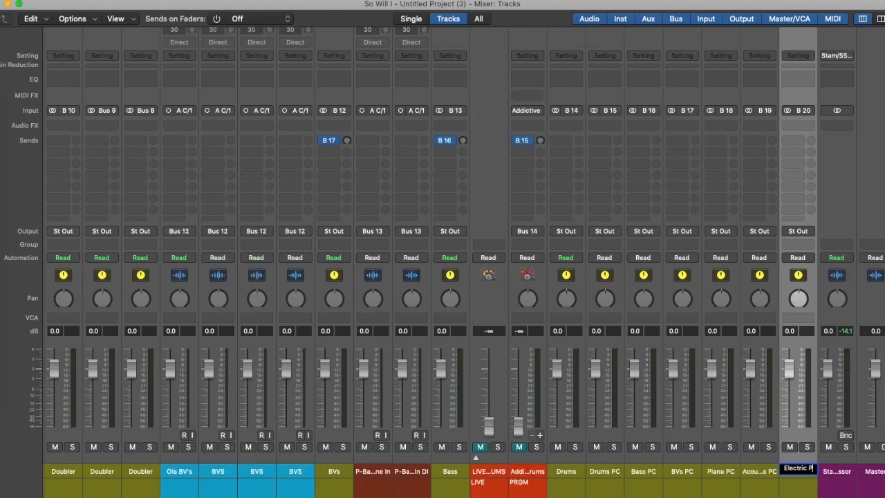
# - Finish naming the aux channel fed by Bus 20 as Electric PC
pyautogui.write('C')
pyautogui.press('Return')
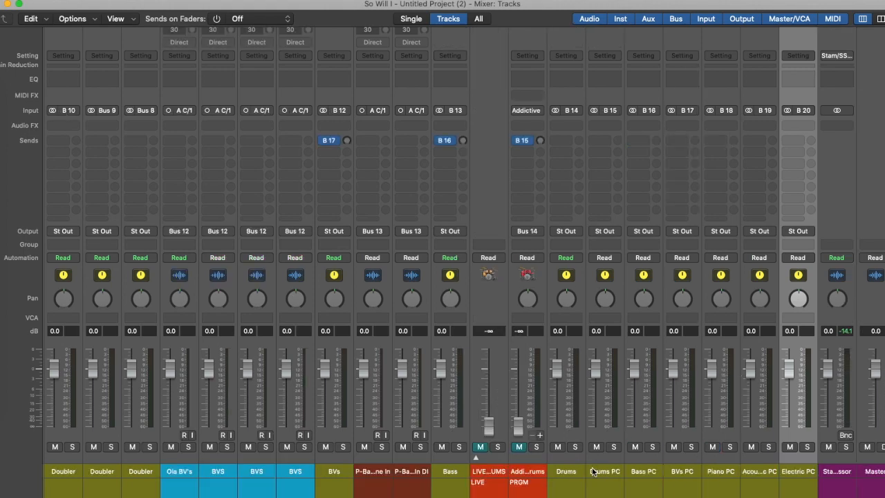
# - Review the parallel compression channels and the sends on the instrument, Lead Vox, backing vocal and bass channels
pyautogui.hscroll(1, 600, 468)
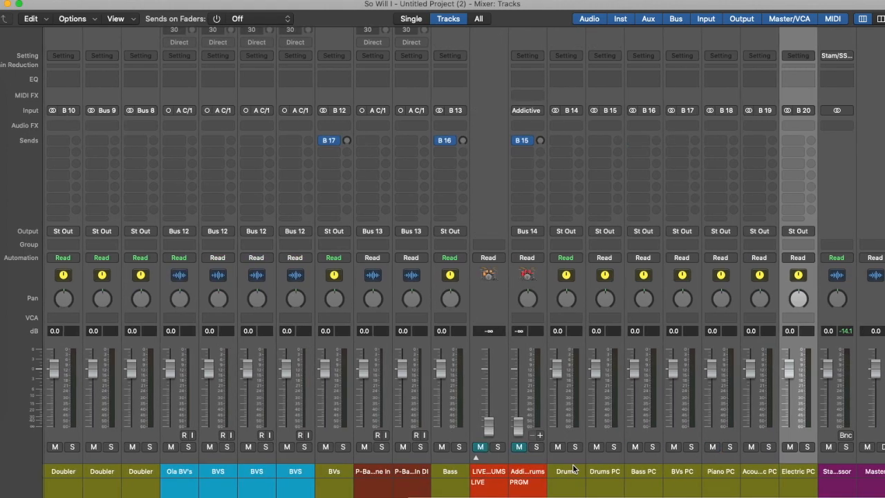
pyautogui.hscroll(-5, 185, 475)
pyautogui.hscroll(-8, 185, 474)
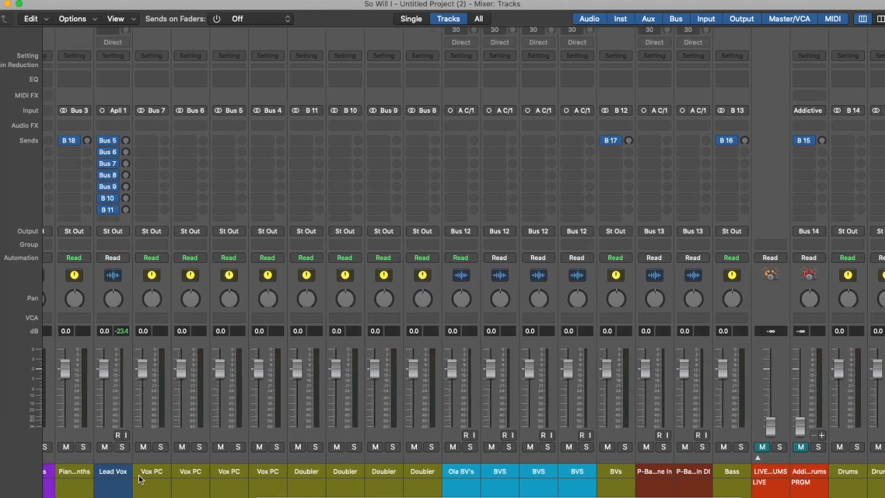
pyautogui.hscroll(9, 712, 480)
pyautogui.hscroll(2, 709, 494)
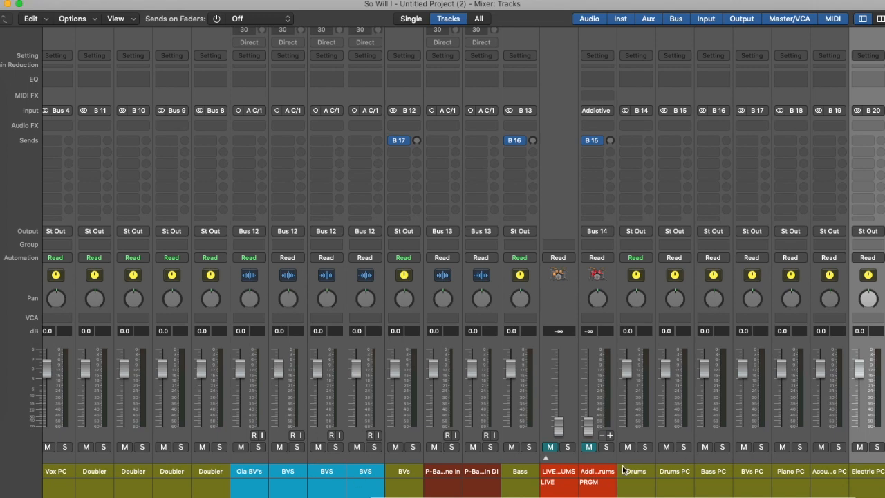
pyautogui.hscroll(-20, 704, 457)
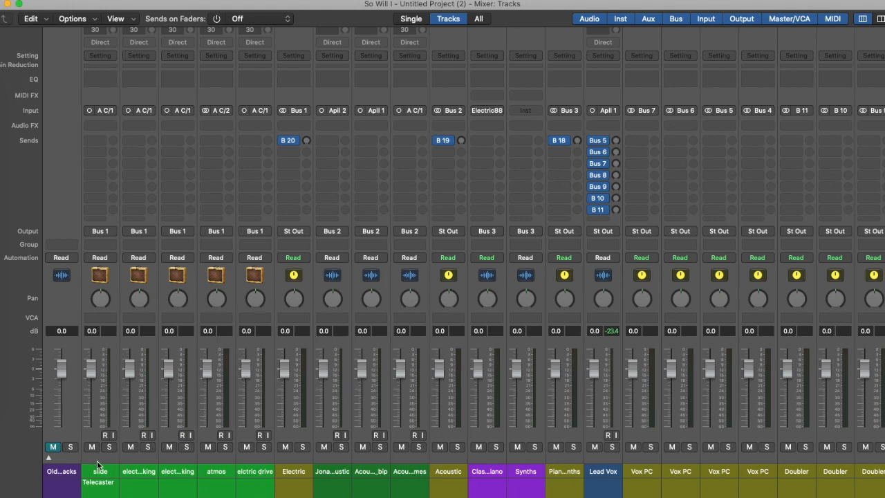
pyautogui.hscroll(10, 98, 464)
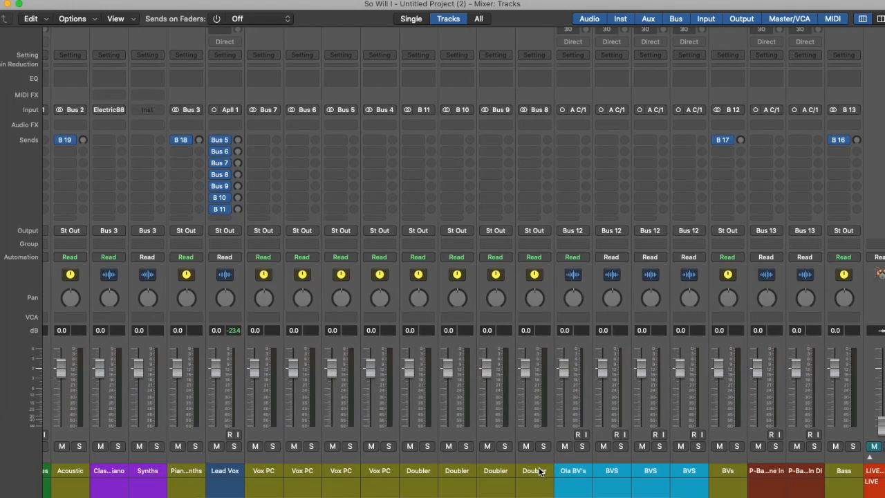
pyautogui.click(219, 466)
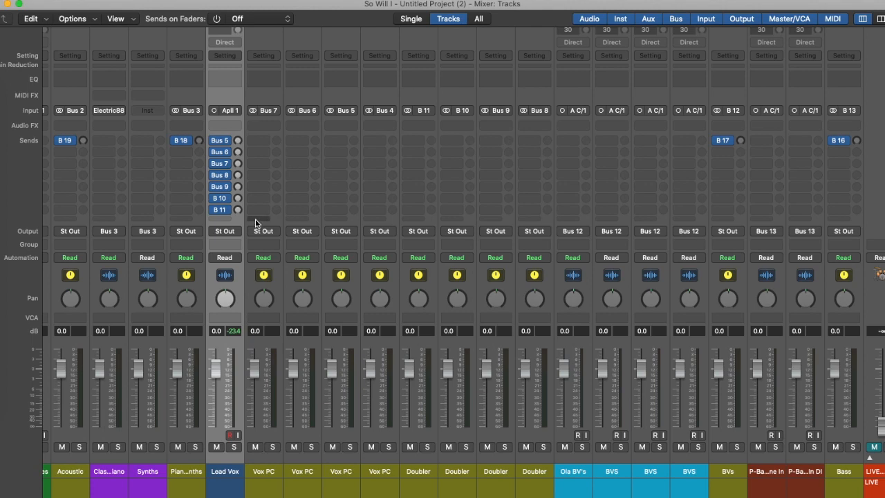
pyautogui.hscroll(13, 643, 457)
# - Rename the Aux 21 channel as Vox Verb
pyautogui.click(643, 469)
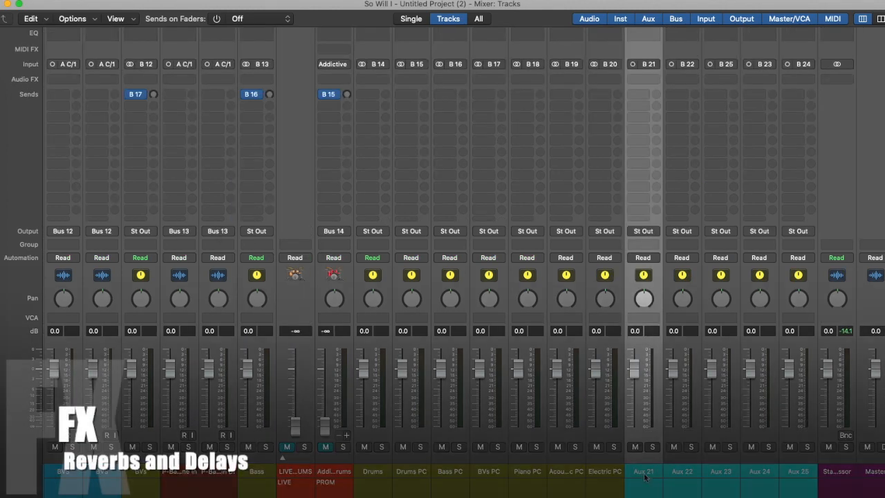
pyautogui.write('Vox')
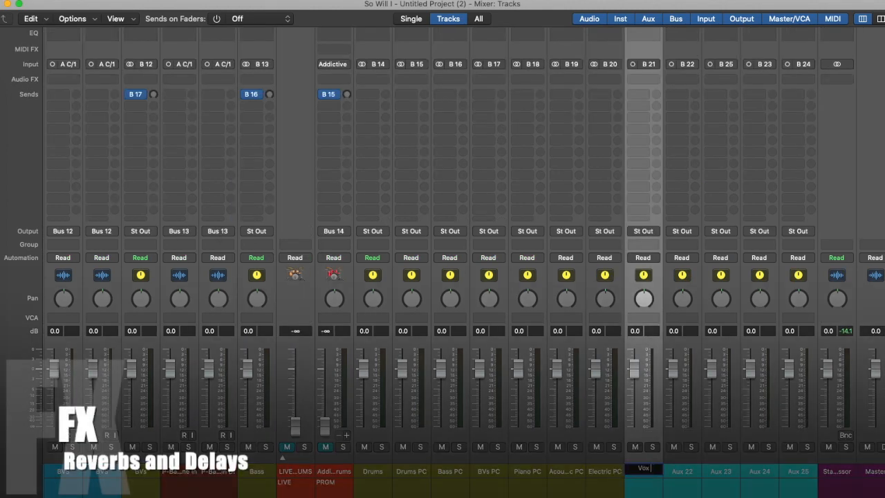
pyautogui.write(' VErb')
pyautogui.press('BackSpace')
pyautogui.press('BackSpace')
pyautogui.press('BackSpace')
pyautogui.write('e')
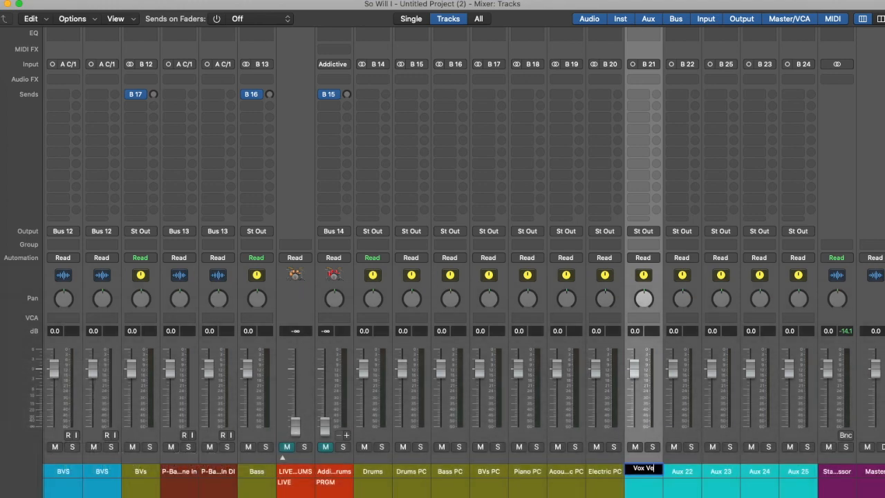
pyautogui.write('rb')
pyautogui.press('Return')
# - Rename the Aux 22 channel as Vox Verb and label its second name line Sidechain/Comp
pyautogui.doubleClick(677, 472)
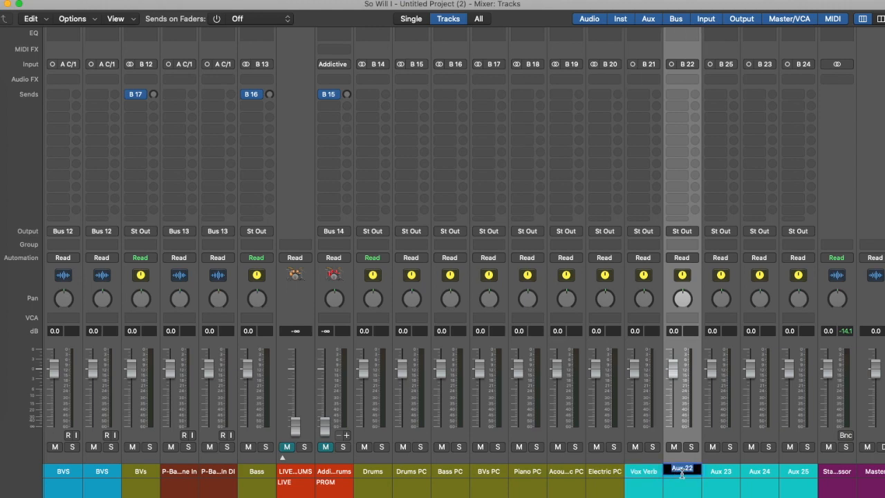
pyautogui.write('Vox Vern')
pyautogui.press('BackSpace')
pyautogui.write('b')
pyautogui.press('Return')
pyautogui.click(672, 486)
pyautogui.doubleClick(672, 486)
pyautogui.write('Sidechain/Comp')
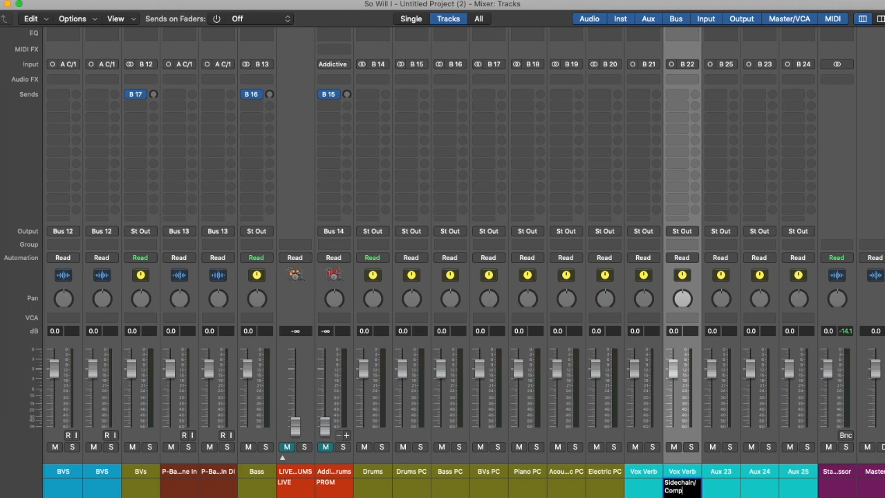
pyautogui.press('Return')
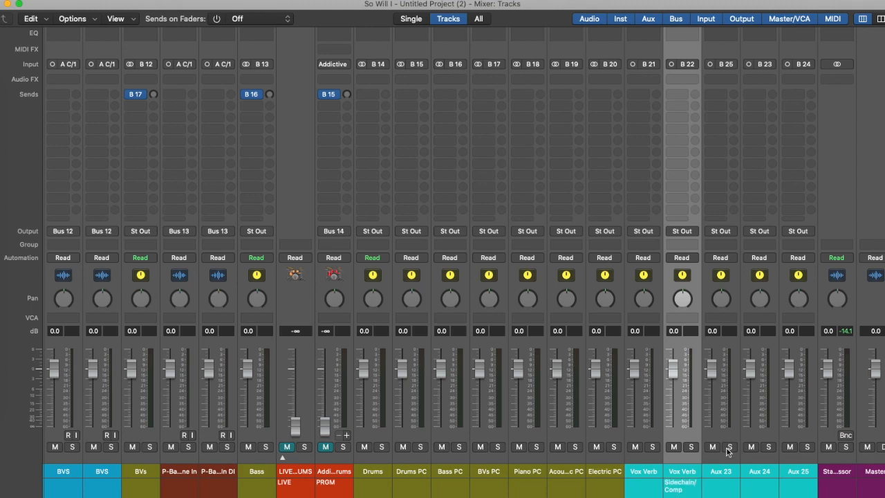
# - Rename the Aux 23 channel as Delay and label its second name line Sidechain/Comp
pyautogui.doubleClick(720, 469)
pyautogui.write('DElay')
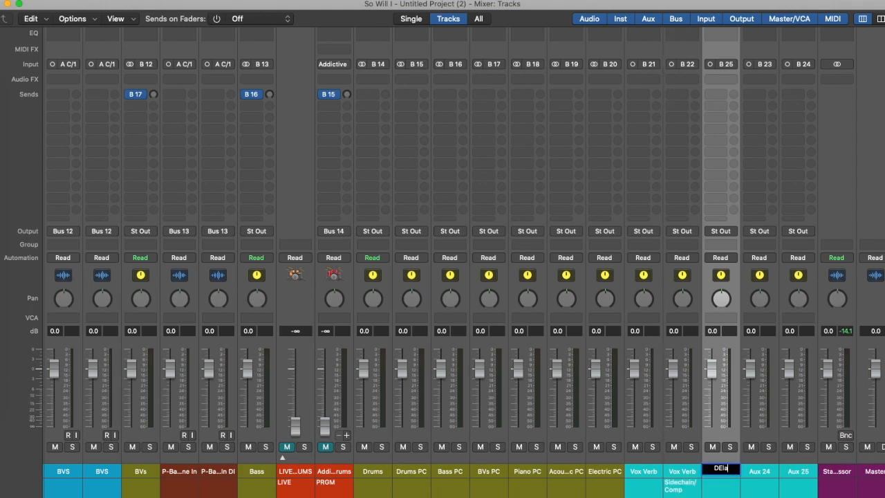
pyautogui.press('BackSpace')
pyautogui.press('BackSpace')
pyautogui.press('BackSpace')
pyautogui.write('lay')
pyautogui.press('Return')
pyautogui.doubleClick(714, 491)
pyautogui.write('Sidechain/Comp')
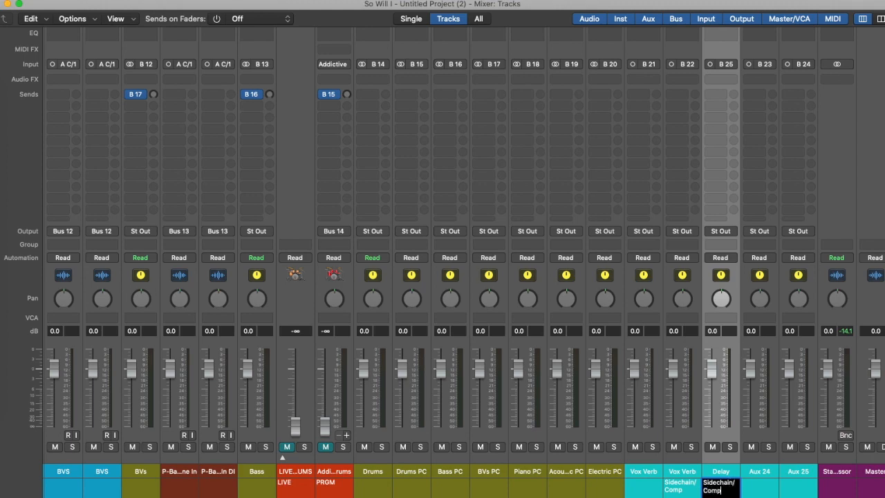
pyautogui.press('Return')
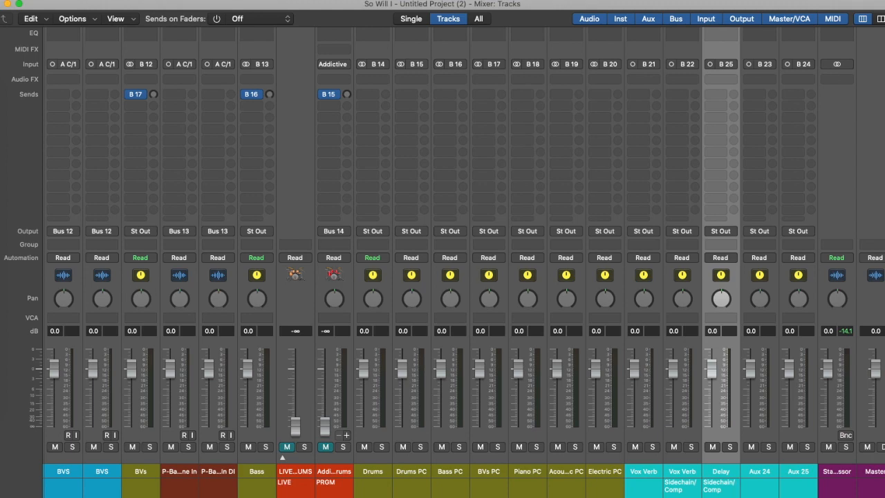
# - Rename the Aux 24 channel as Delay and label its second name line Slap BAck
pyautogui.doubleClick(757, 471)
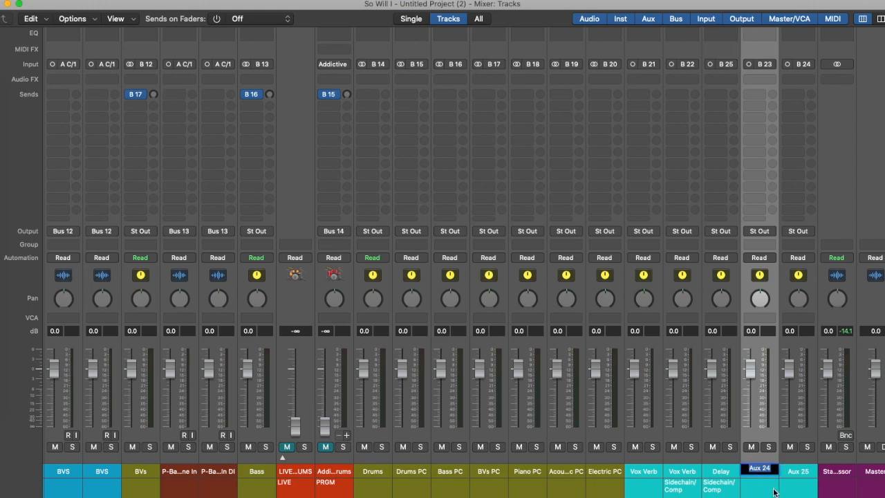
pyautogui.write('Delay')
pyautogui.press('Return')
pyautogui.doubleClick(766, 492)
pyautogui.write('Slap BA')
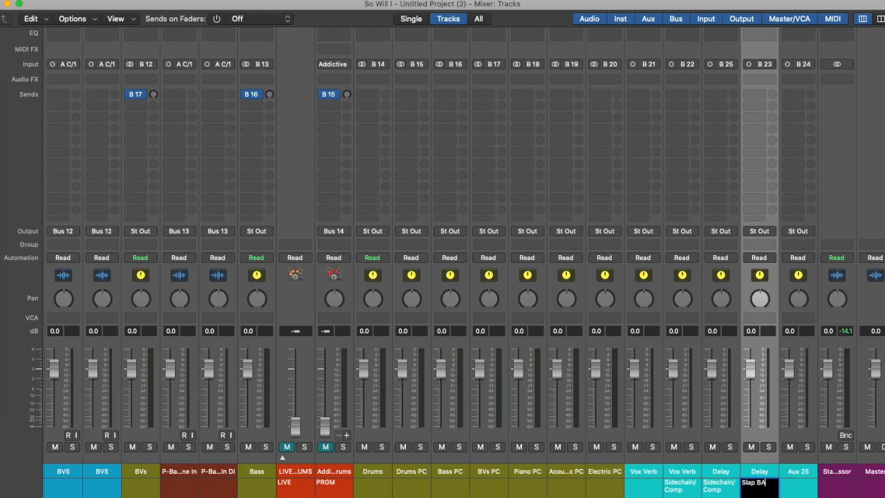
pyautogui.write('ck')
pyautogui.press('Return')
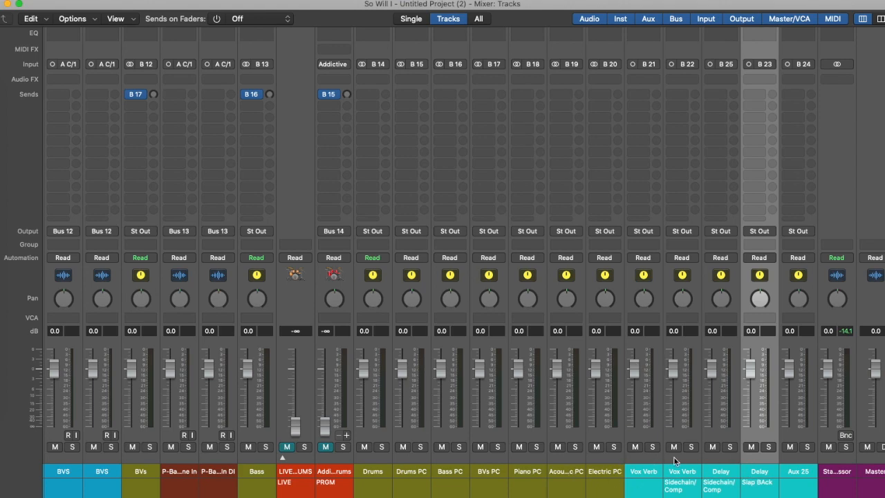
pyautogui.hscroll(-10, 673, 457)
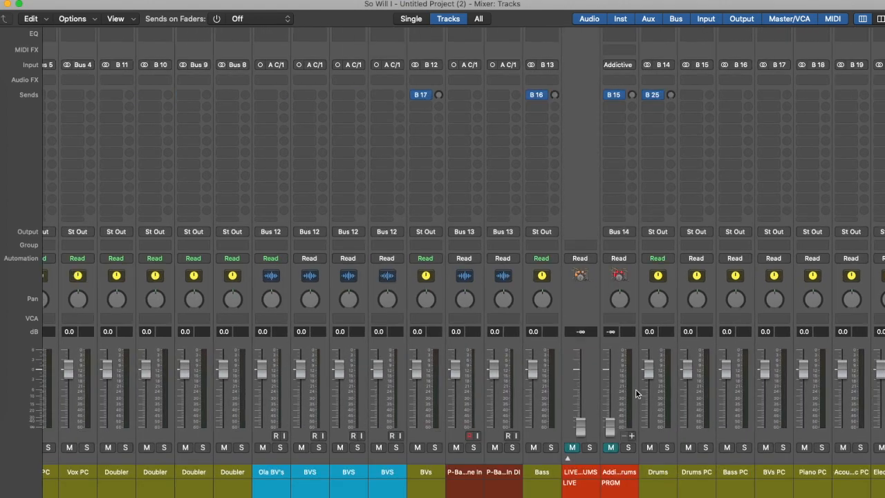